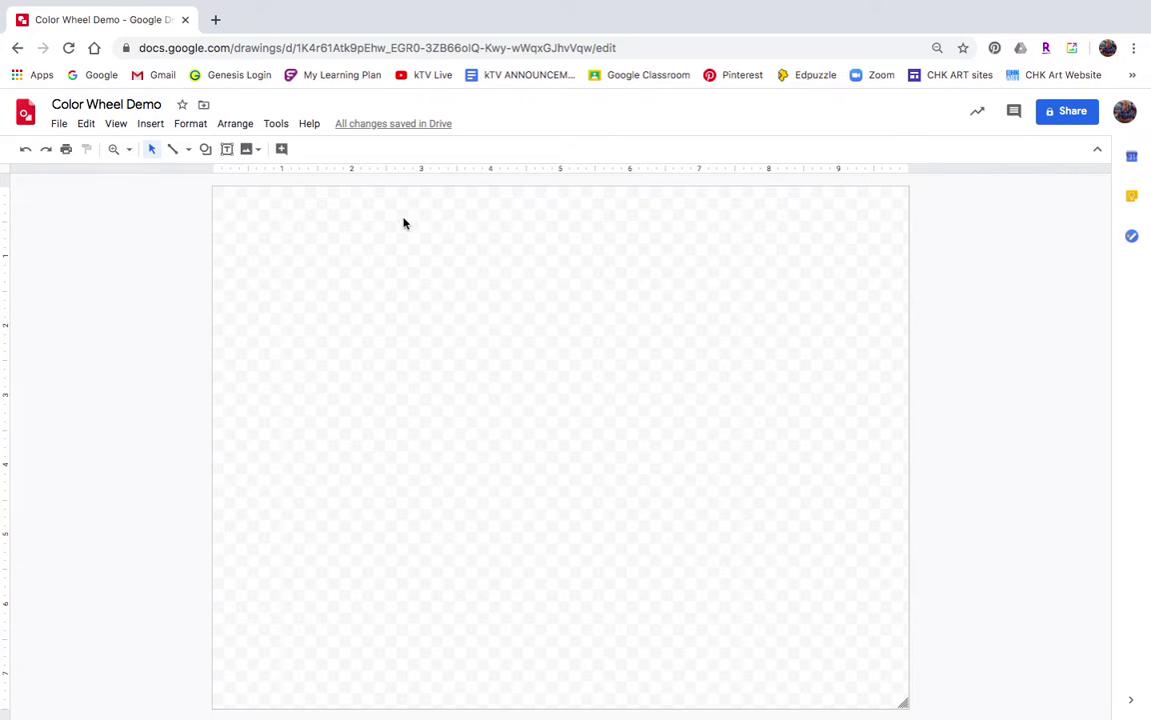
# Step: Set the drawing's background to solid white
pyautogui.rightClick(574, 280)
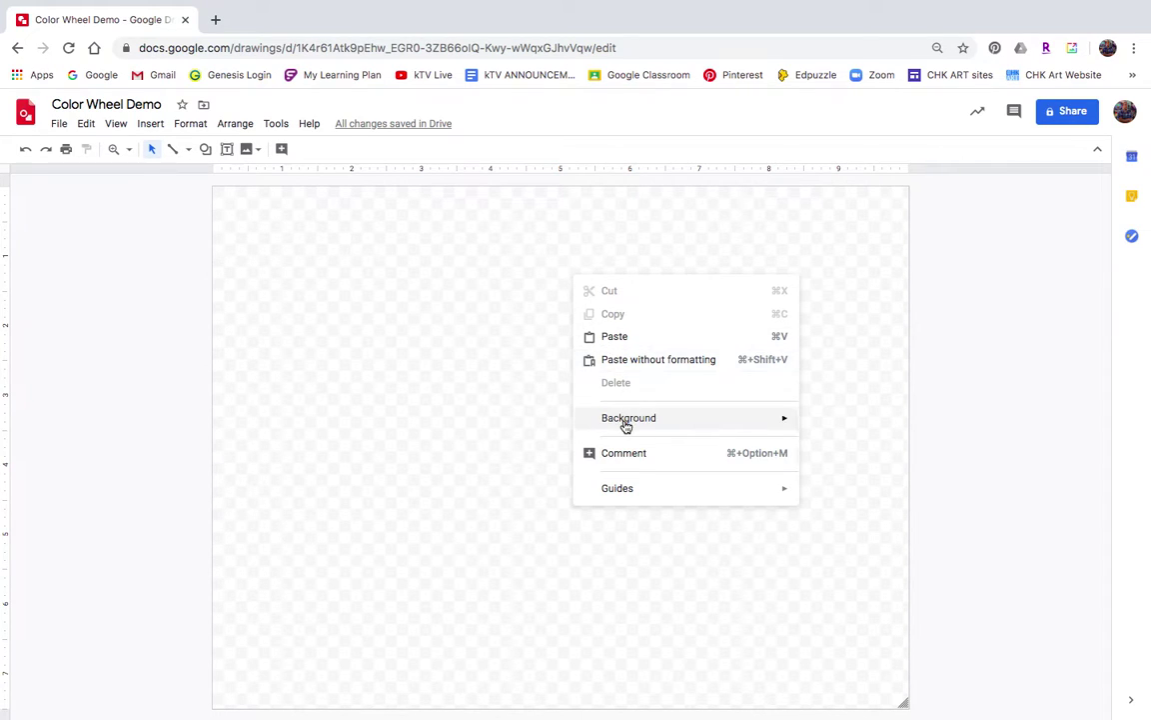
pyautogui.moveTo(626, 427)
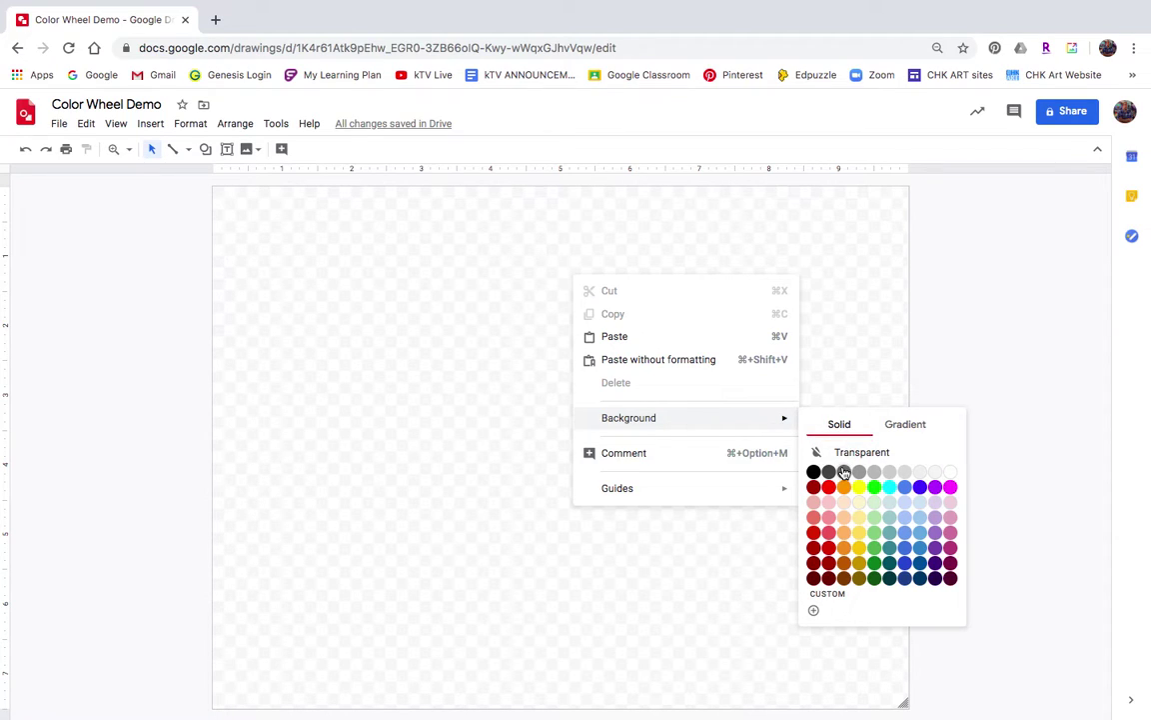
pyautogui.click(952, 476)
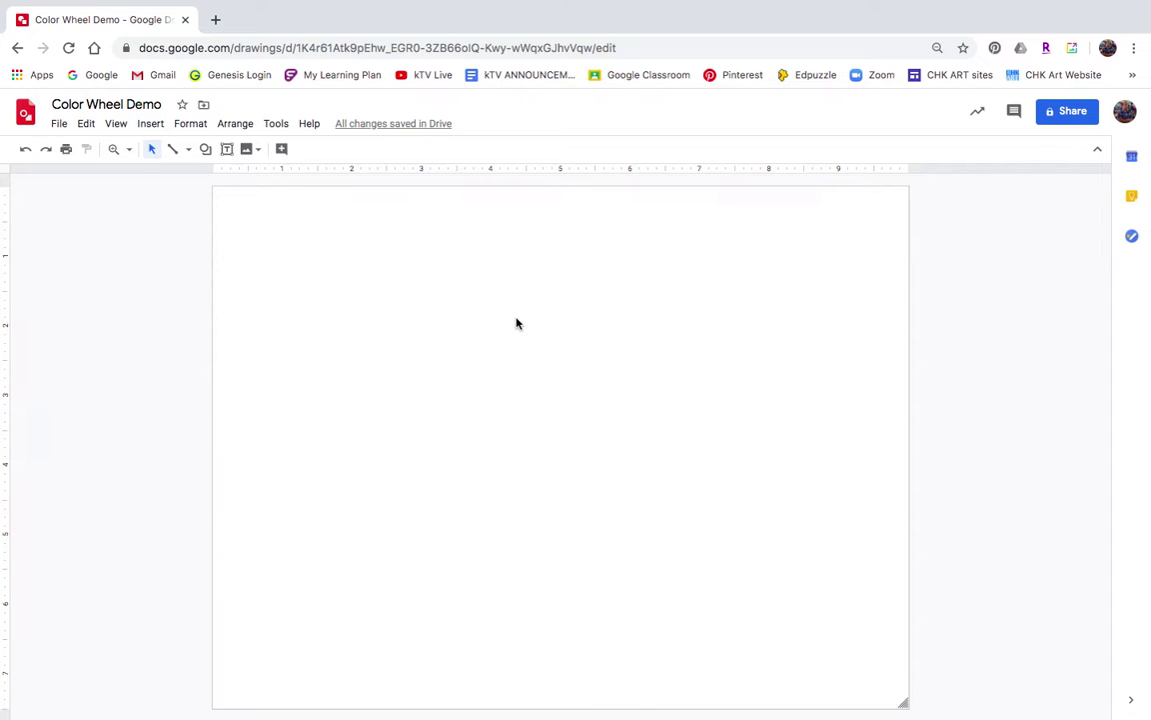
pyautogui.rightClick(517, 323)
pyautogui.moveTo(573, 469)
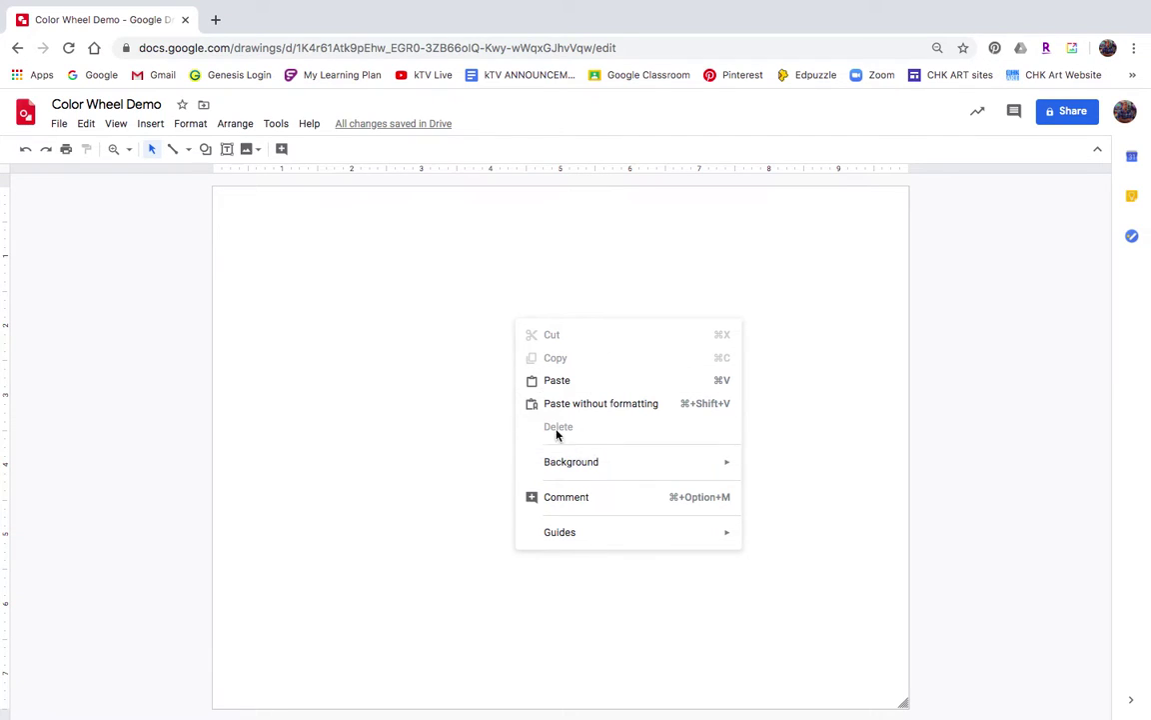
pyautogui.click(423, 313)
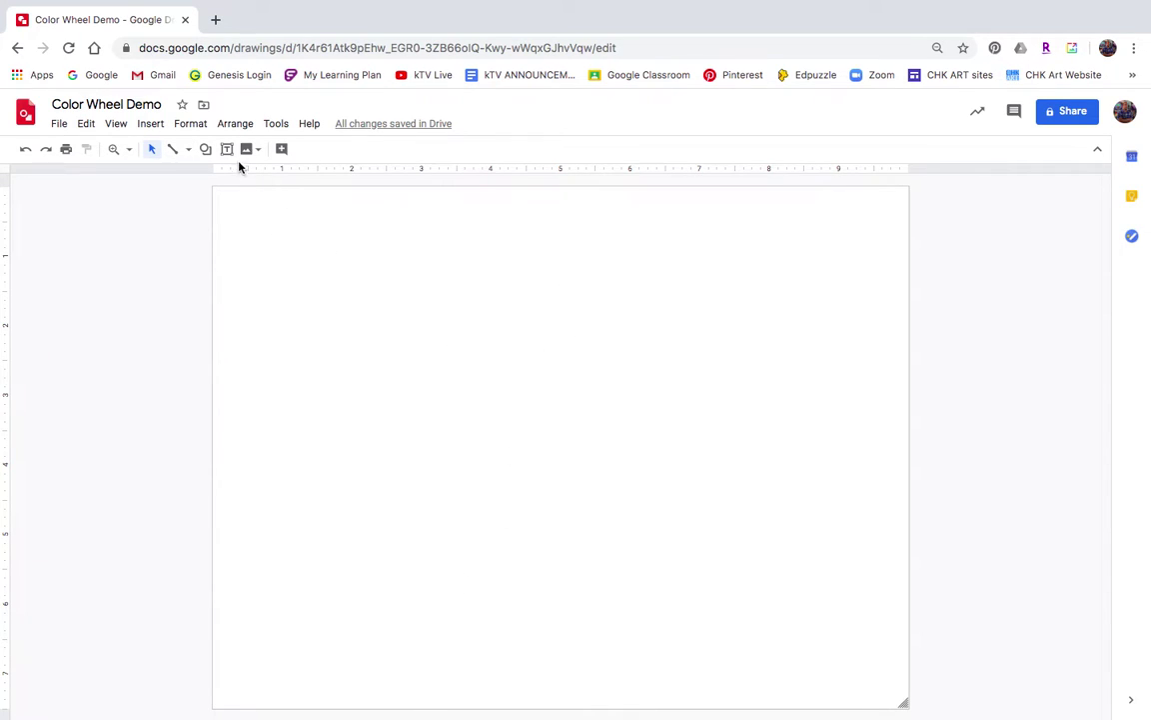
# Step: Draw a triangle shape about 3.7 inches wide and 3.3 inches high near the middle of the canvas
pyautogui.click(205, 149)
pyautogui.moveTo(256, 183)
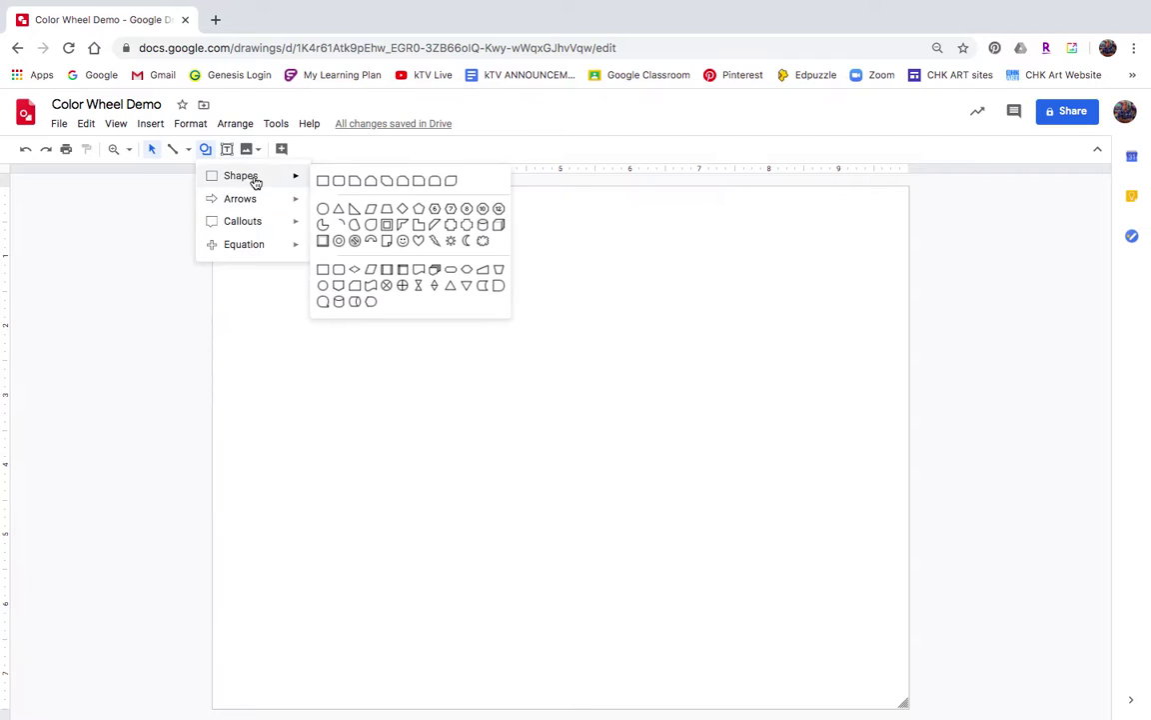
pyautogui.click(339, 210)
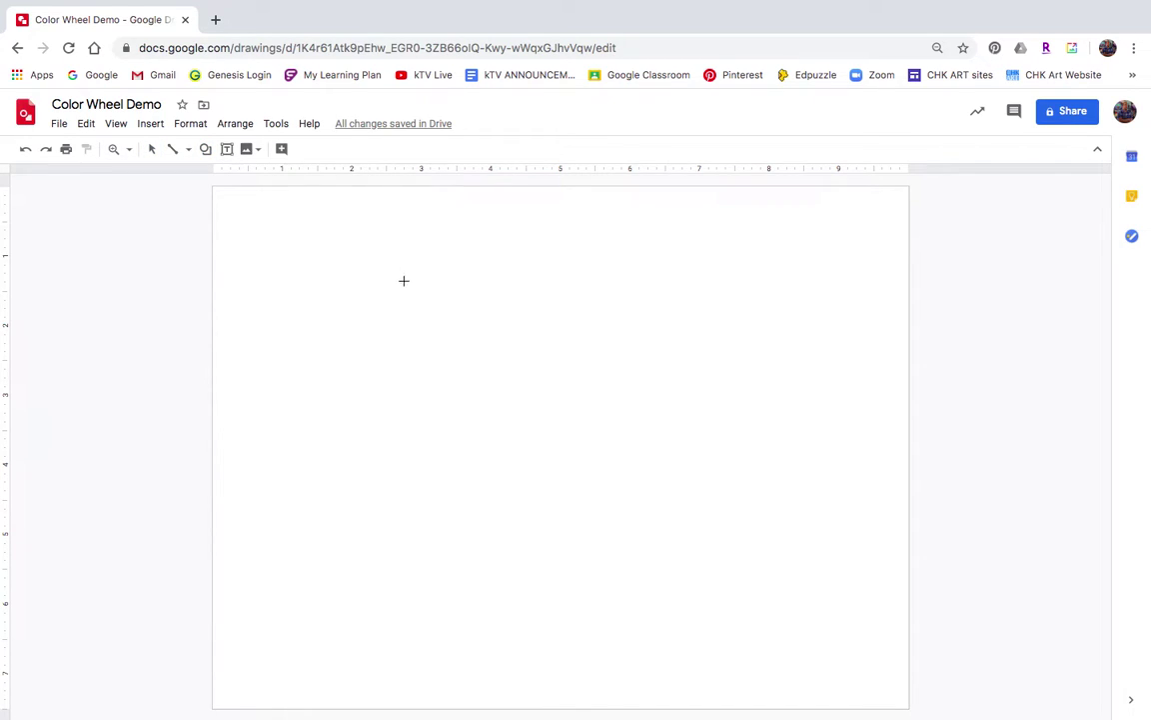
pyautogui.moveTo(396, 292); pyautogui.dragTo(655, 521)
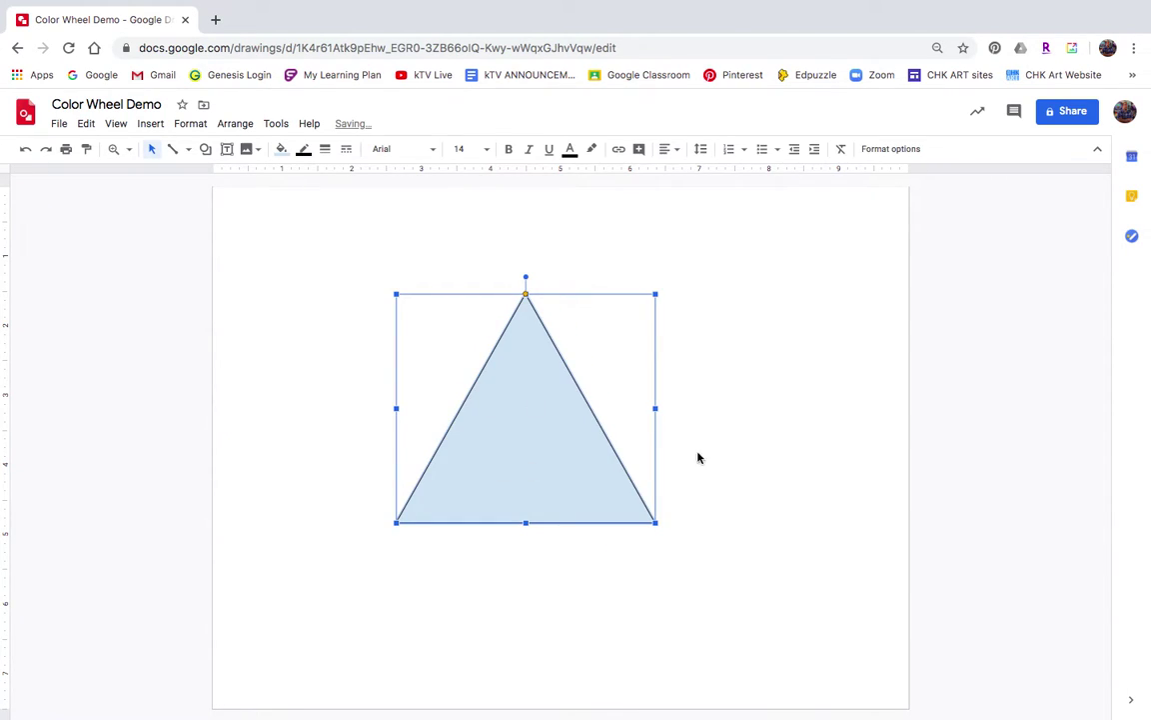
pyautogui.click(730, 384)
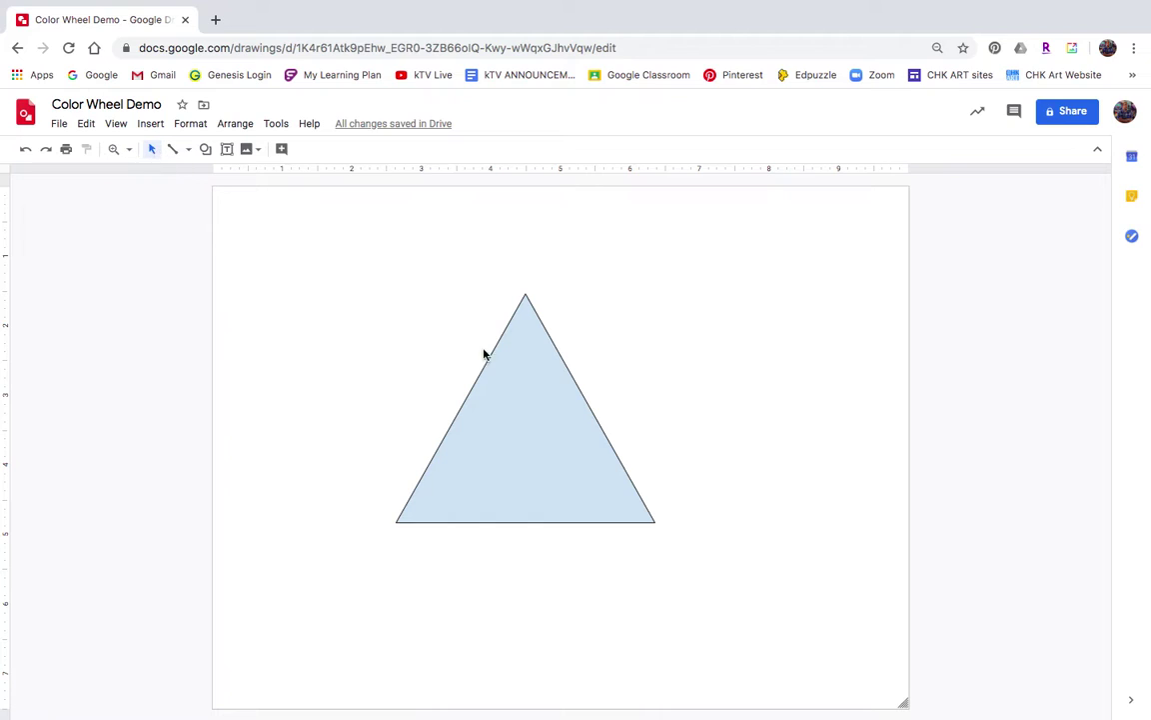
# Step: Draw a second upright triangle of about the same size, overlapping the first and offset slightly up and to the left
pyautogui.click(204, 149)
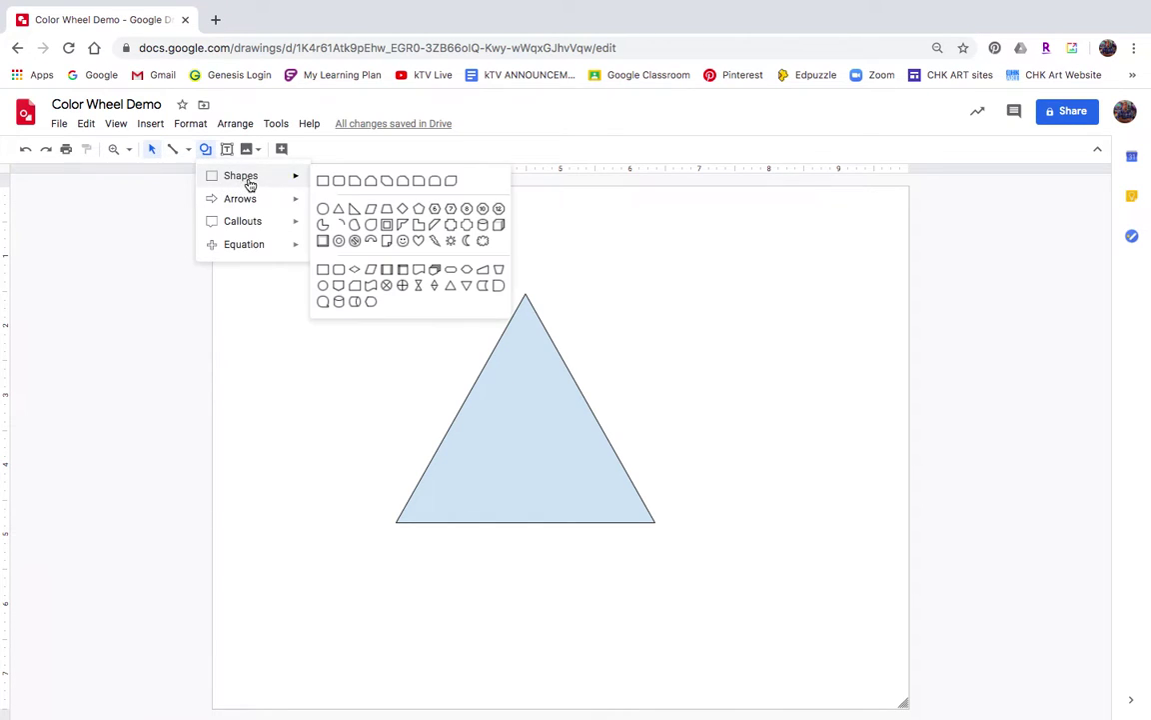
pyautogui.click(340, 210)
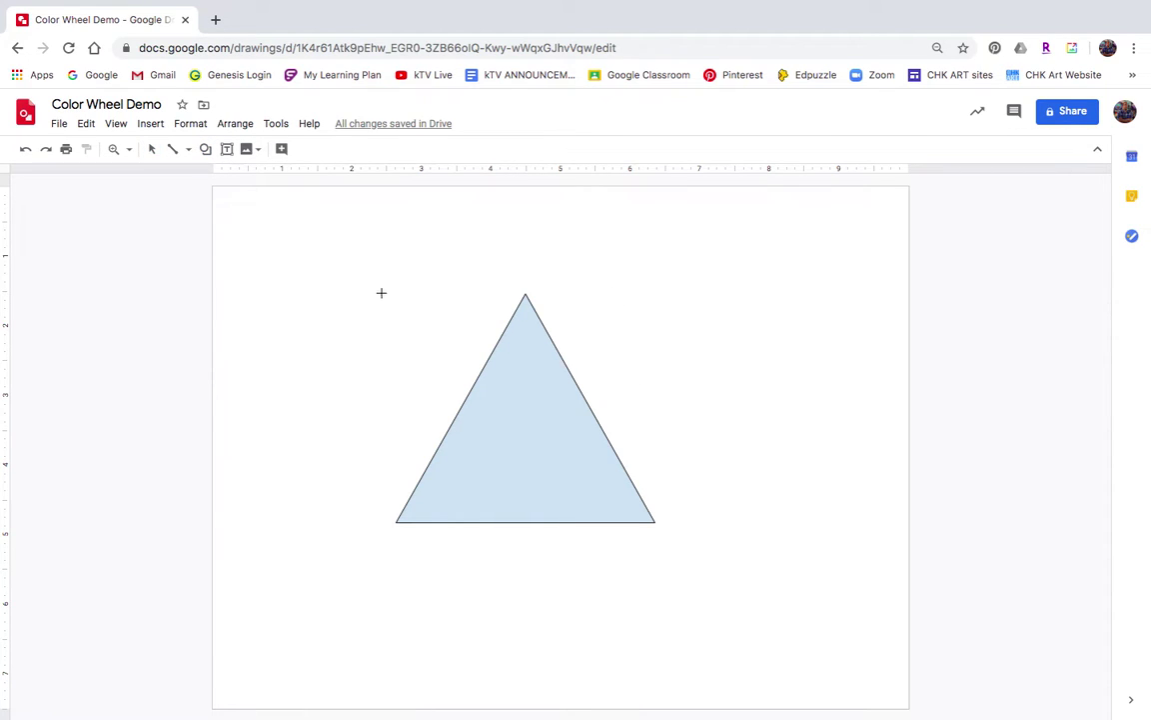
pyautogui.moveTo(358, 285); pyautogui.dragTo(619, 515)
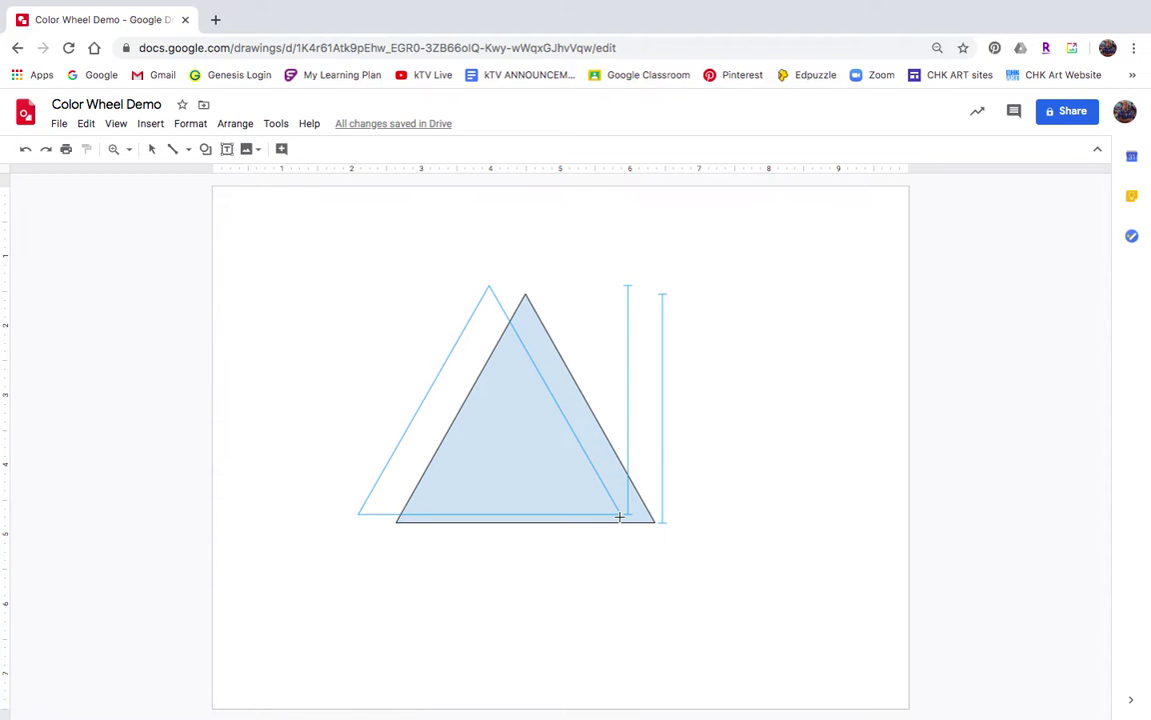
pyautogui.moveTo(620, 516); pyautogui.dragTo(620, 514)
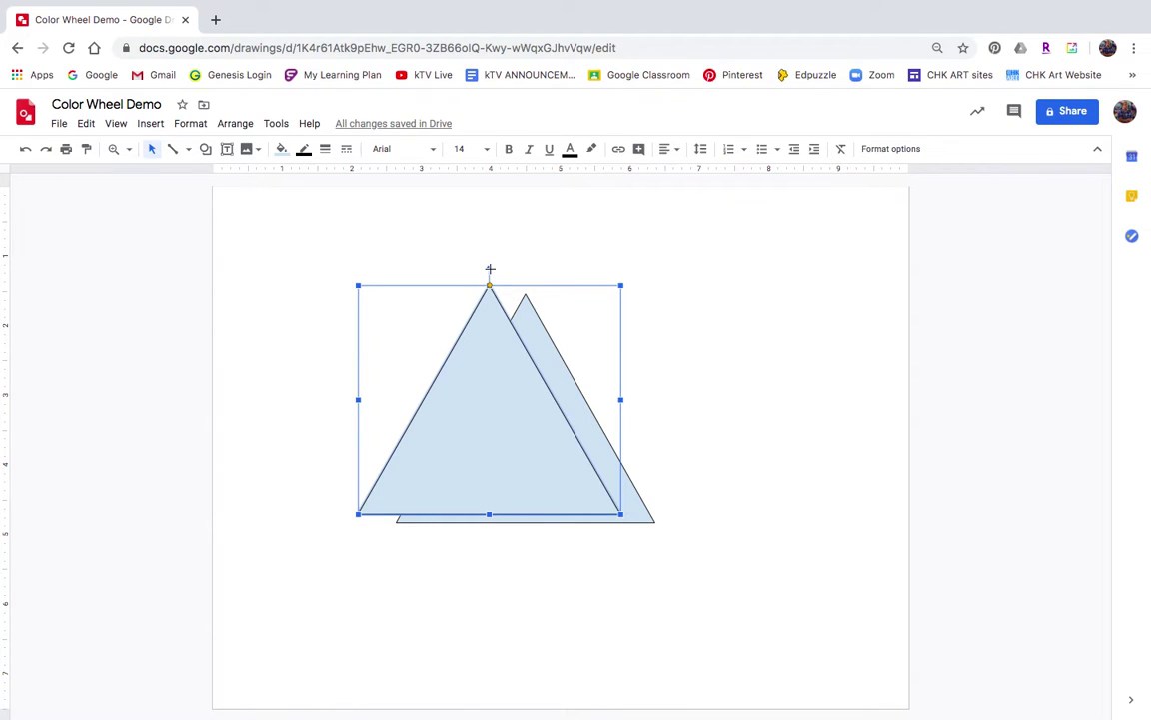
# Step: Rotate the second triangle 180 degrees and centre it over the first one to form a six-pointed star
pyautogui.moveTo(490, 269); pyautogui.dragTo(490, 492)
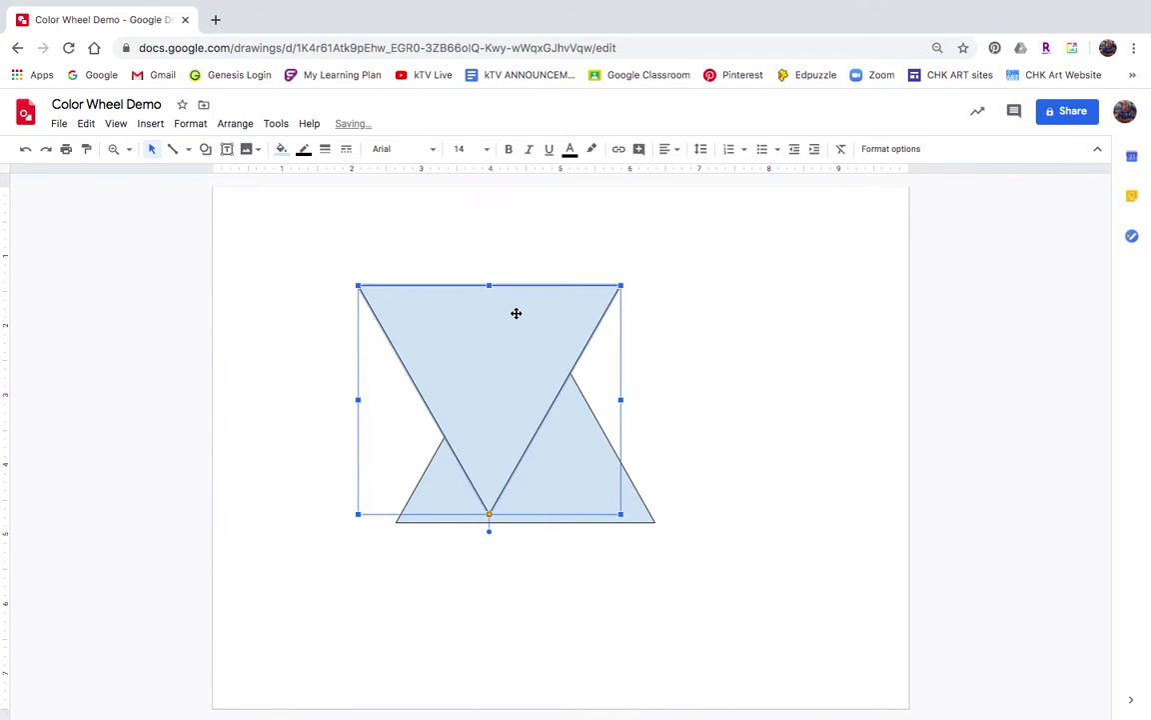
pyautogui.moveTo(432, 323); pyautogui.dragTo(478, 393)
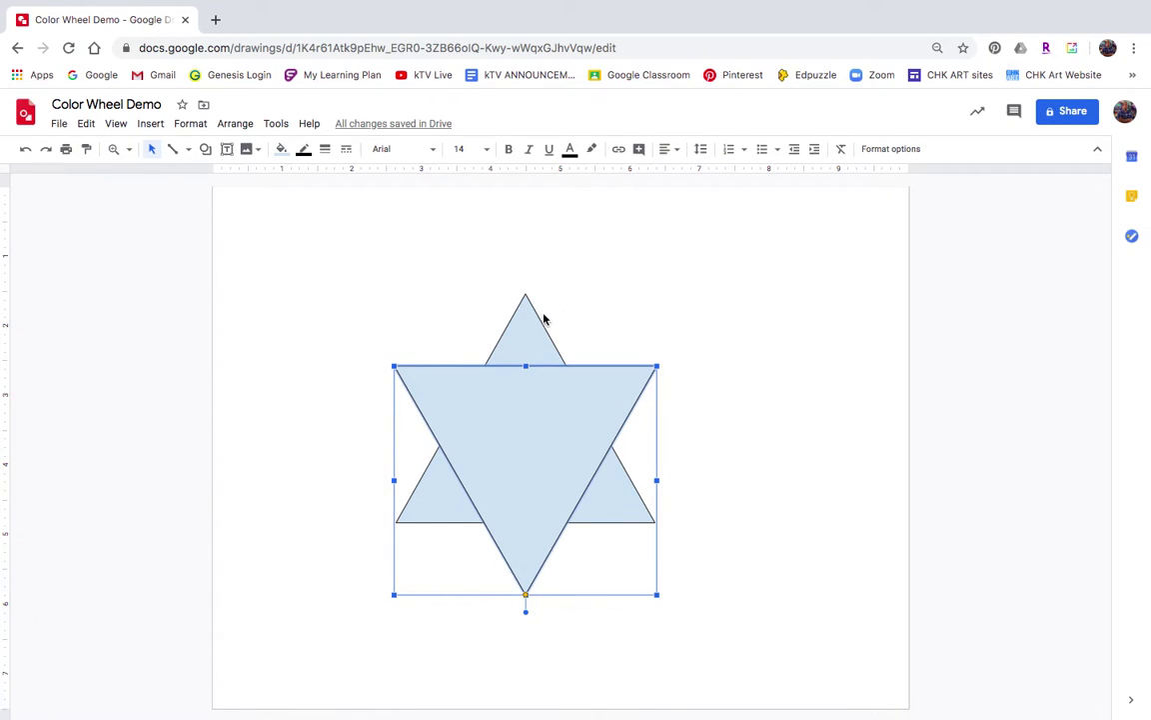
pyautogui.click(622, 301)
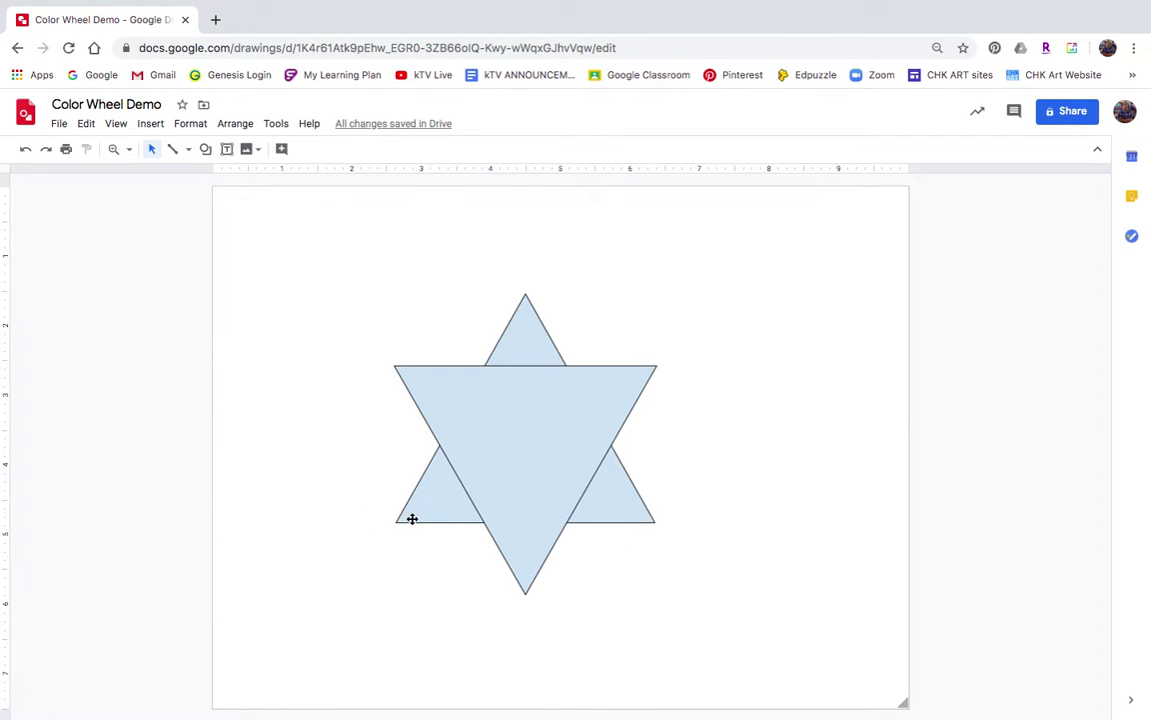
# Step: Draw a circle about 1 inch wide over the star's top point
pyautogui.click(207, 150)
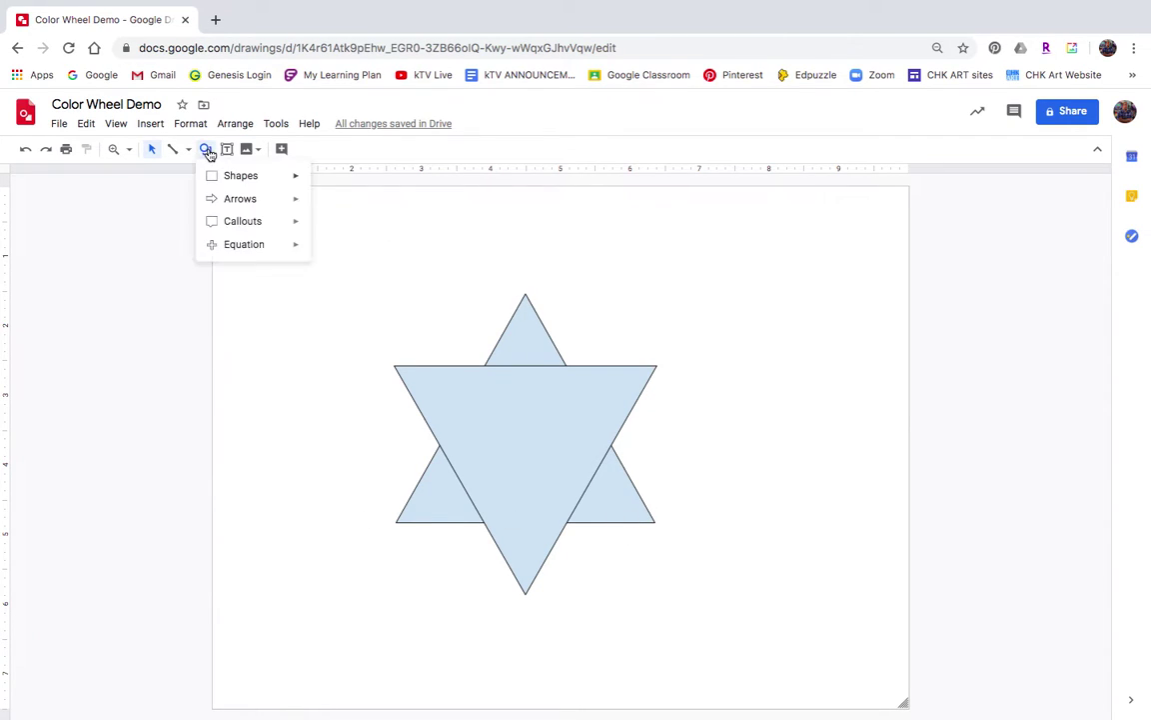
pyautogui.moveTo(239, 180)
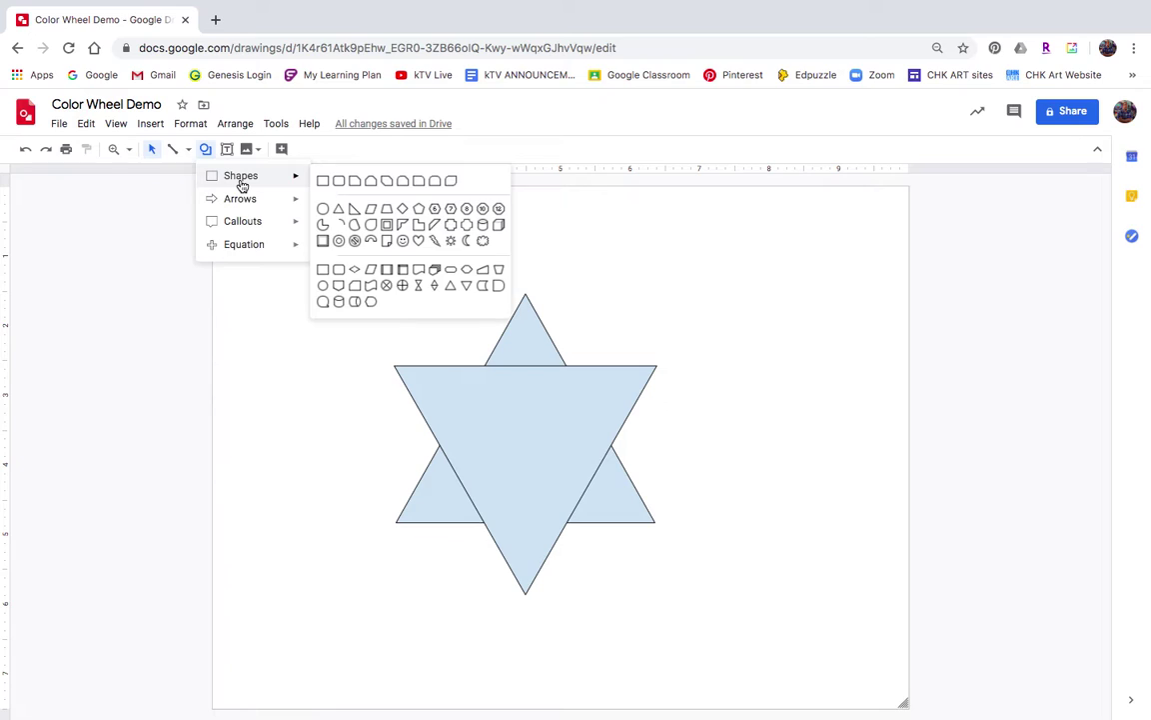
pyautogui.click(322, 208)
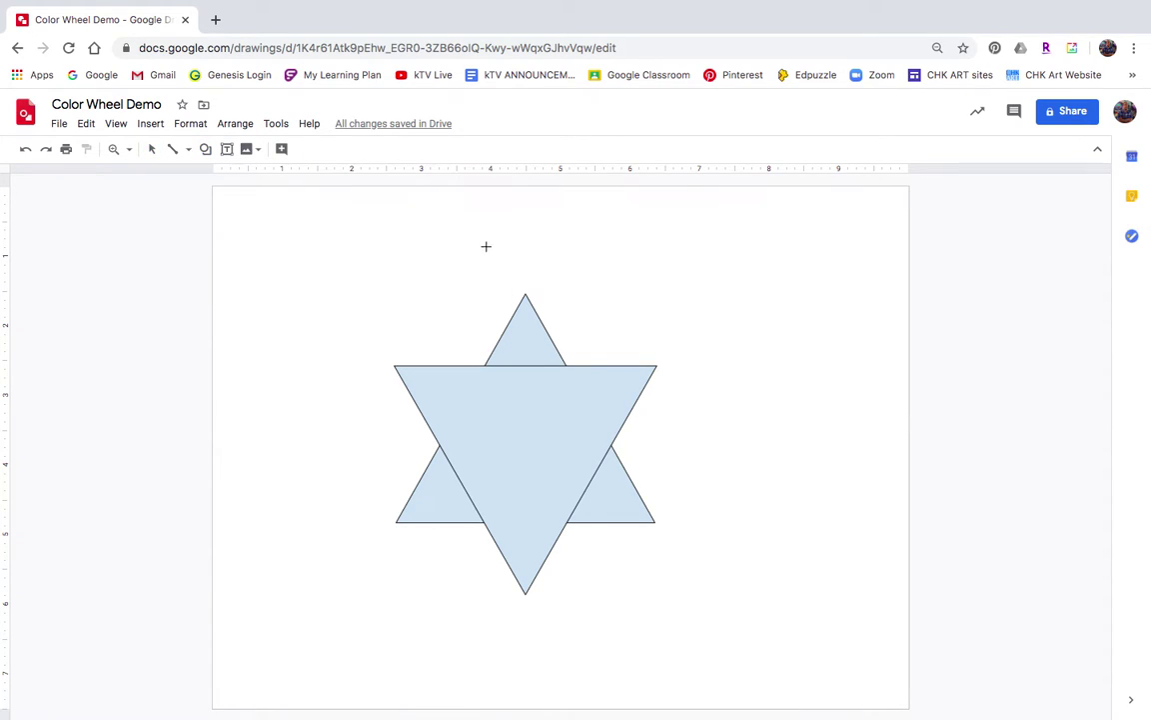
pyautogui.moveTo(489, 244); pyautogui.dragTo(560, 314)
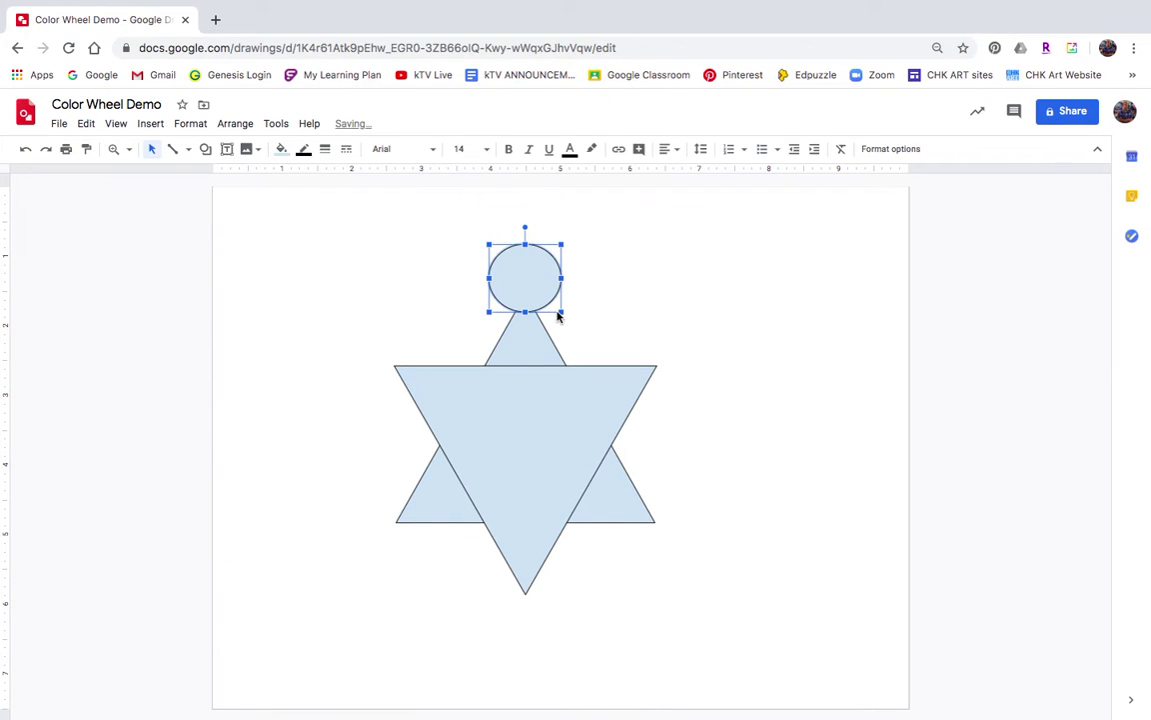
pyautogui.click(686, 493)
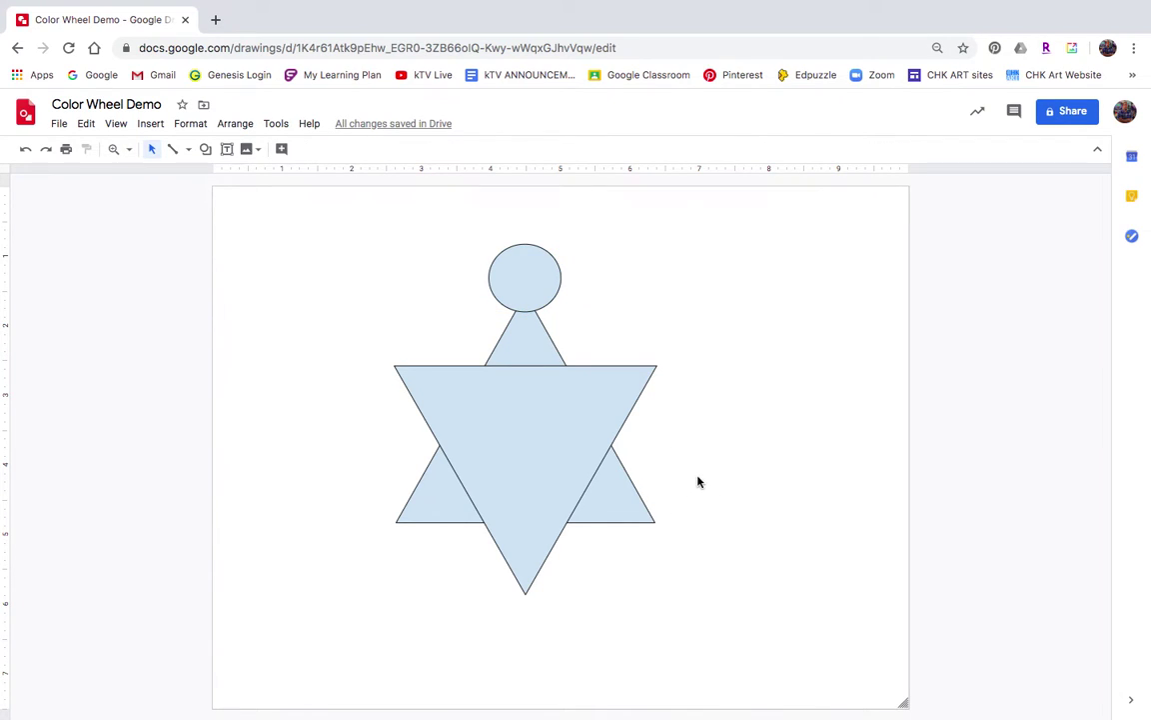
# Step: Draw a circle about 1 inch wide over the upright triangle's lower-right corner
pyautogui.click(205, 149)
pyautogui.moveTo(240, 176)
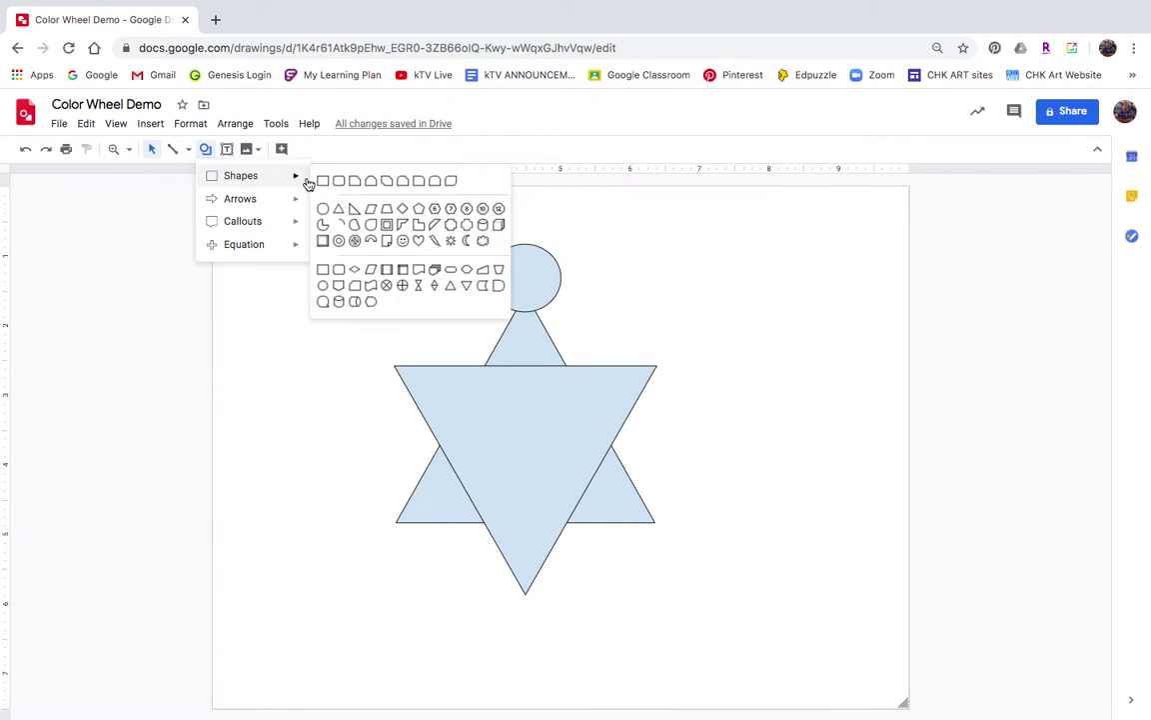
pyautogui.click(324, 209)
pyautogui.moveTo(698, 482); pyautogui.dragTo(629, 555)
# Step: Draw a circle about 1 inch wide over the upright triangle's lower-left corner
pyautogui.click(205, 149)
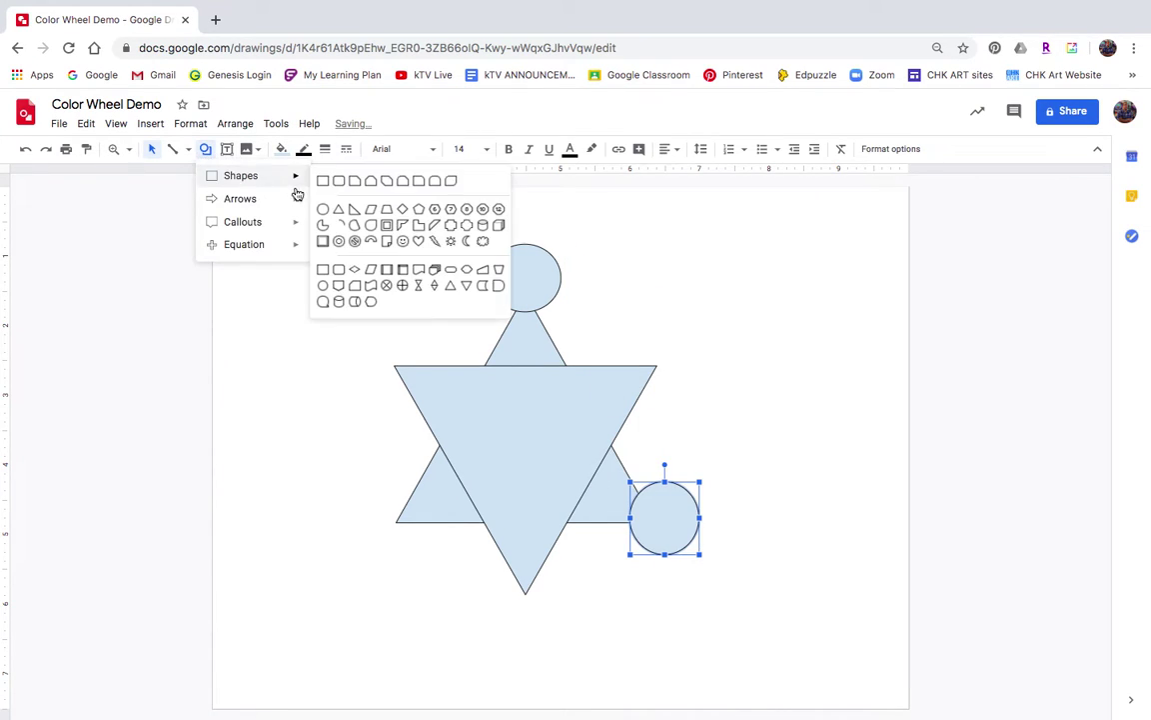
pyautogui.click(324, 206)
pyautogui.click(206, 150)
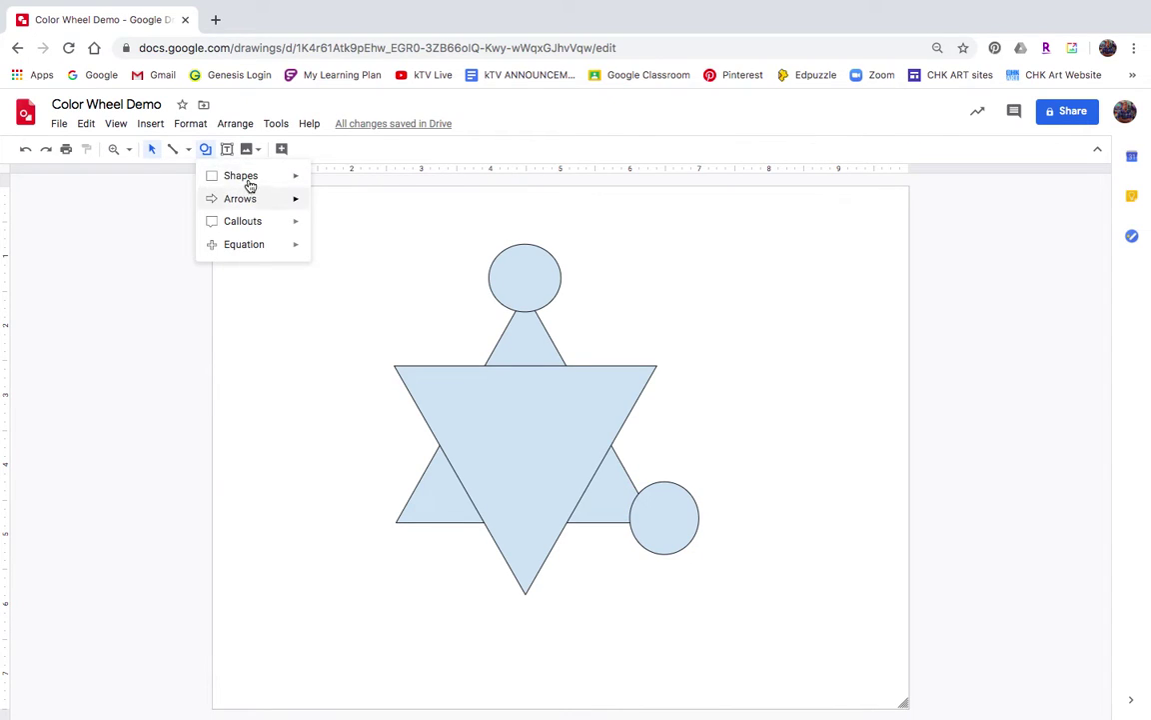
pyautogui.moveTo(296, 177)
pyautogui.click(322, 208)
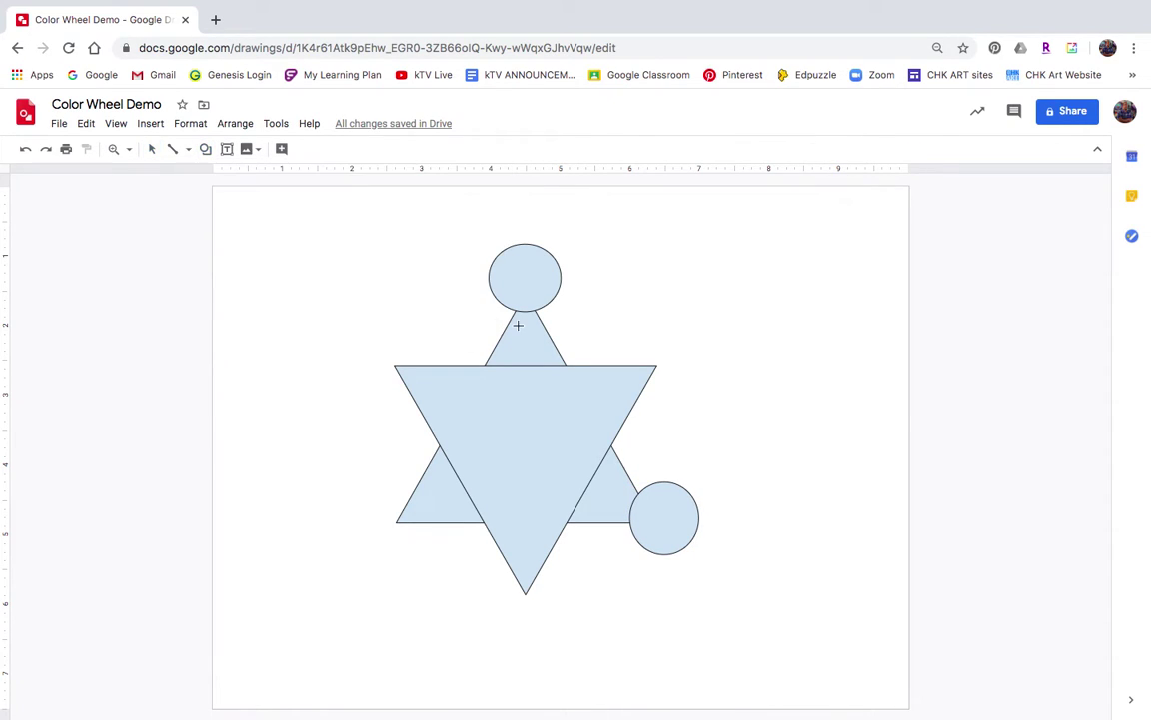
pyautogui.moveTo(350, 496); pyautogui.dragTo(420, 560)
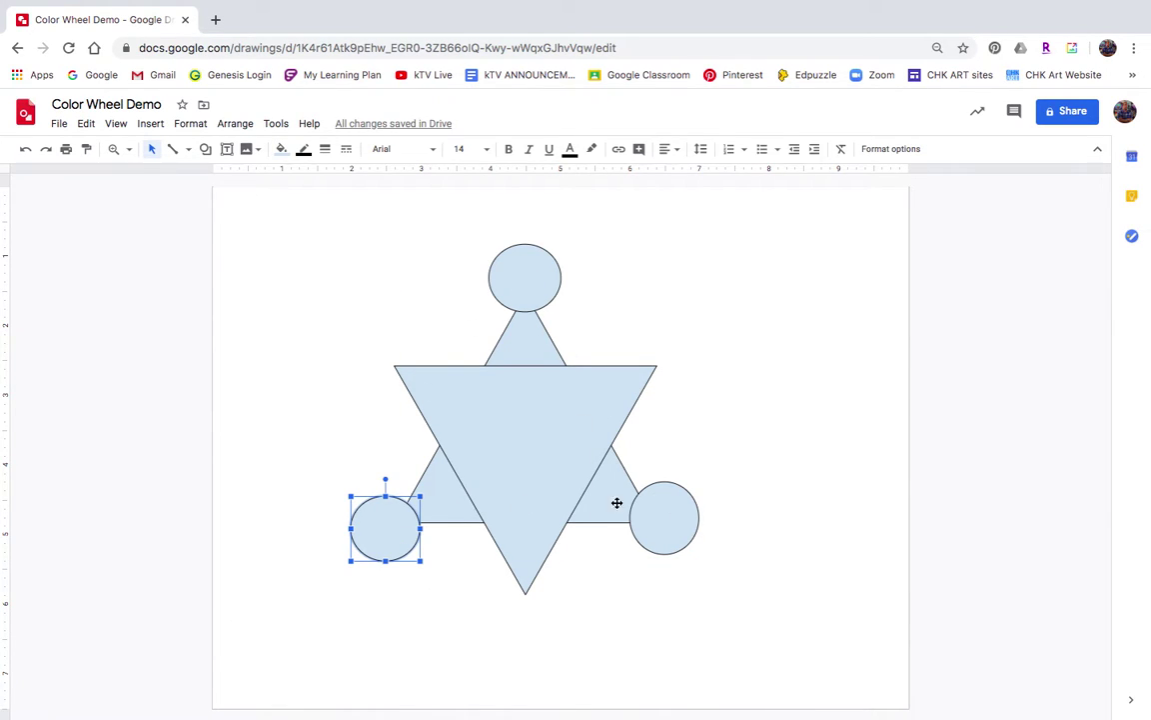
# Step: Nudge the top circle into line with the star's tip and fill it with solid yellow
pyautogui.click(520, 284)
pyautogui.moveTo(520, 284); pyautogui.dragTo(520, 280)
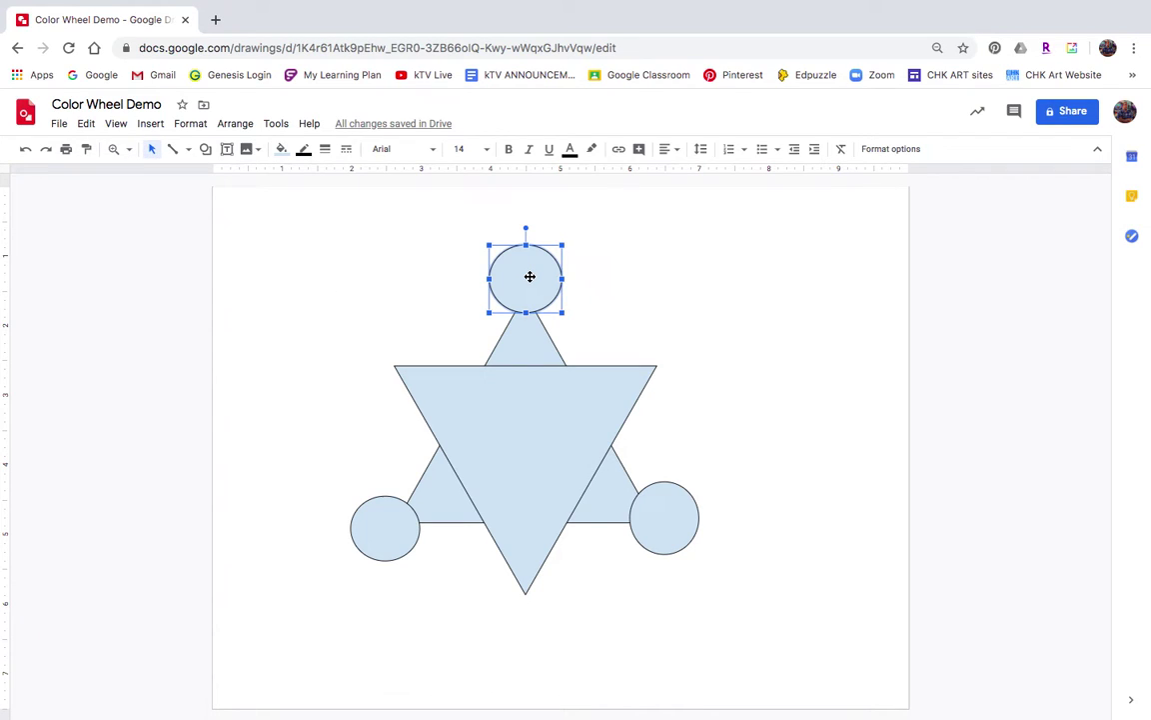
pyautogui.click(282, 150)
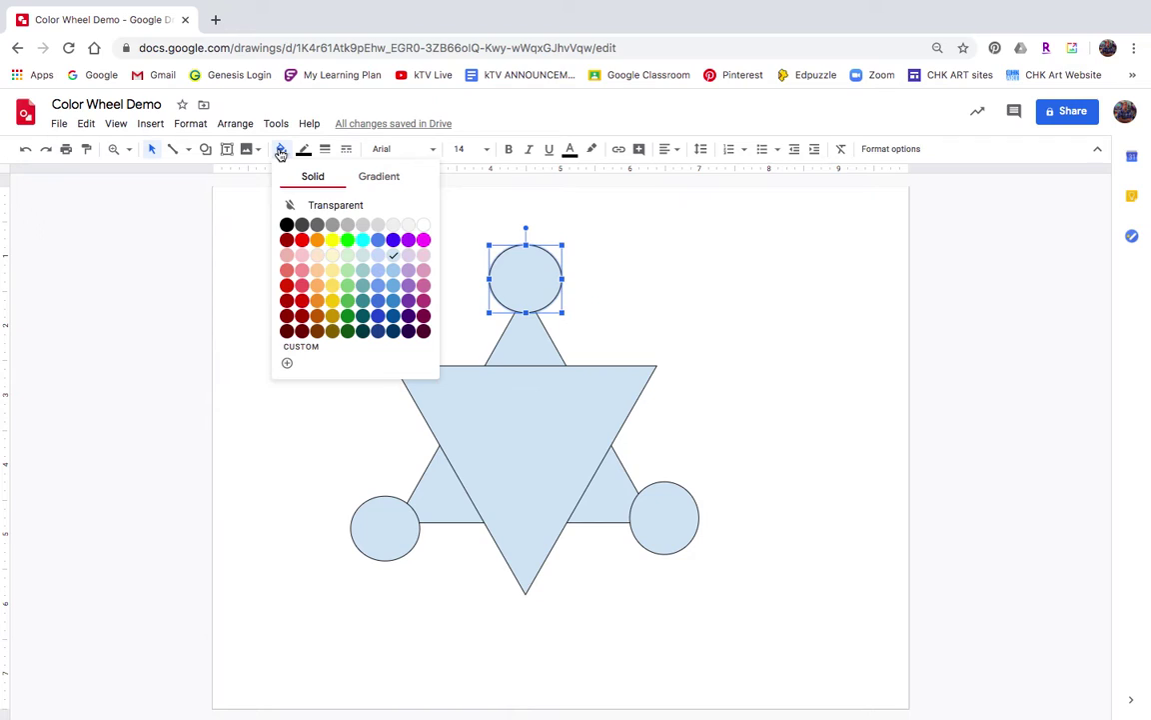
pyautogui.click(332, 242)
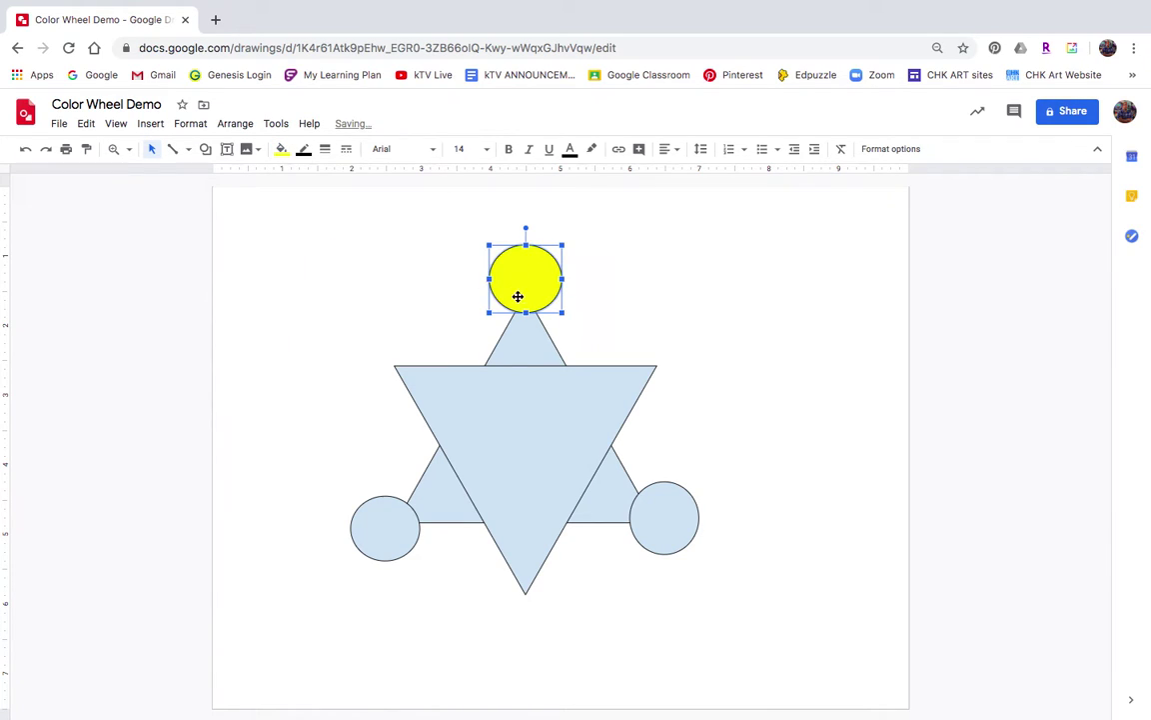
# Step: Fill the lower-right circle with solid red and the lower-left circle with solid blue
pyautogui.click(675, 522)
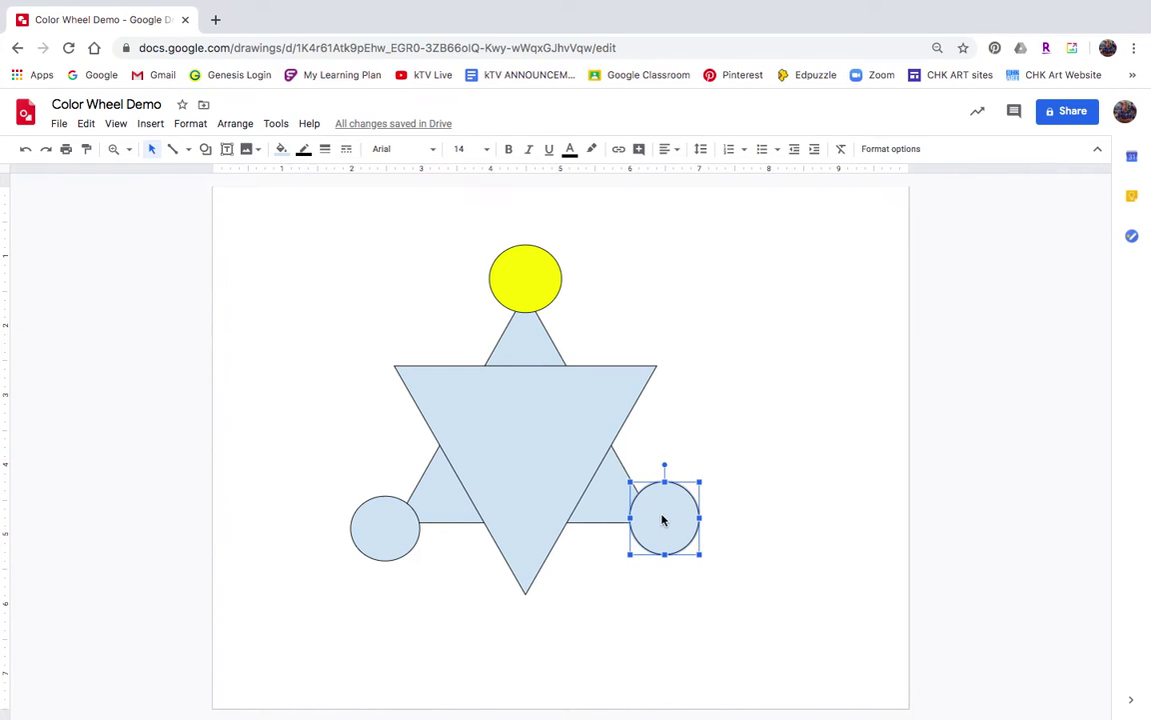
pyautogui.click(280, 151)
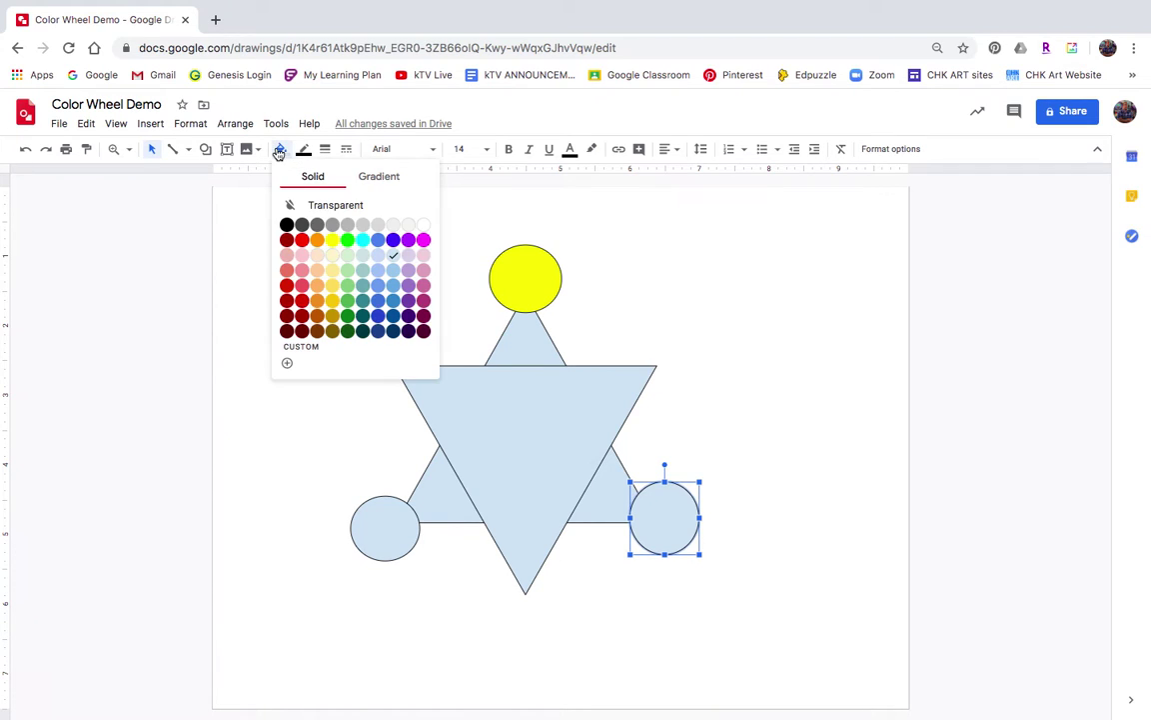
pyautogui.click(301, 240)
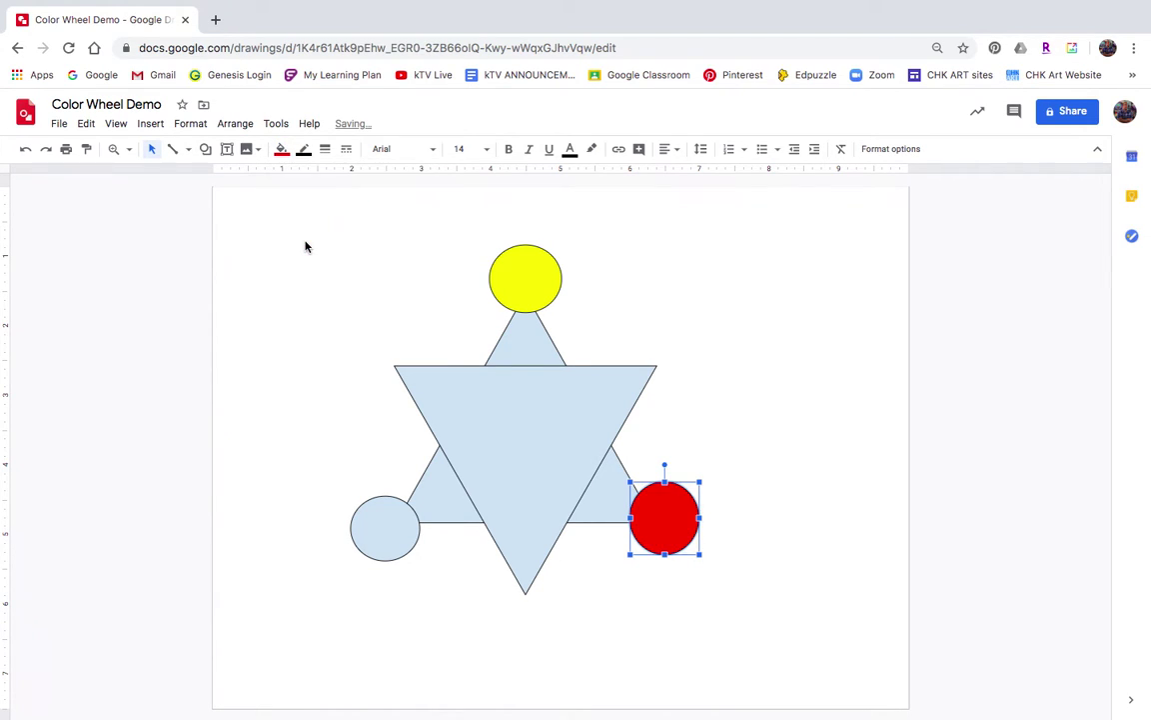
pyautogui.click(381, 533)
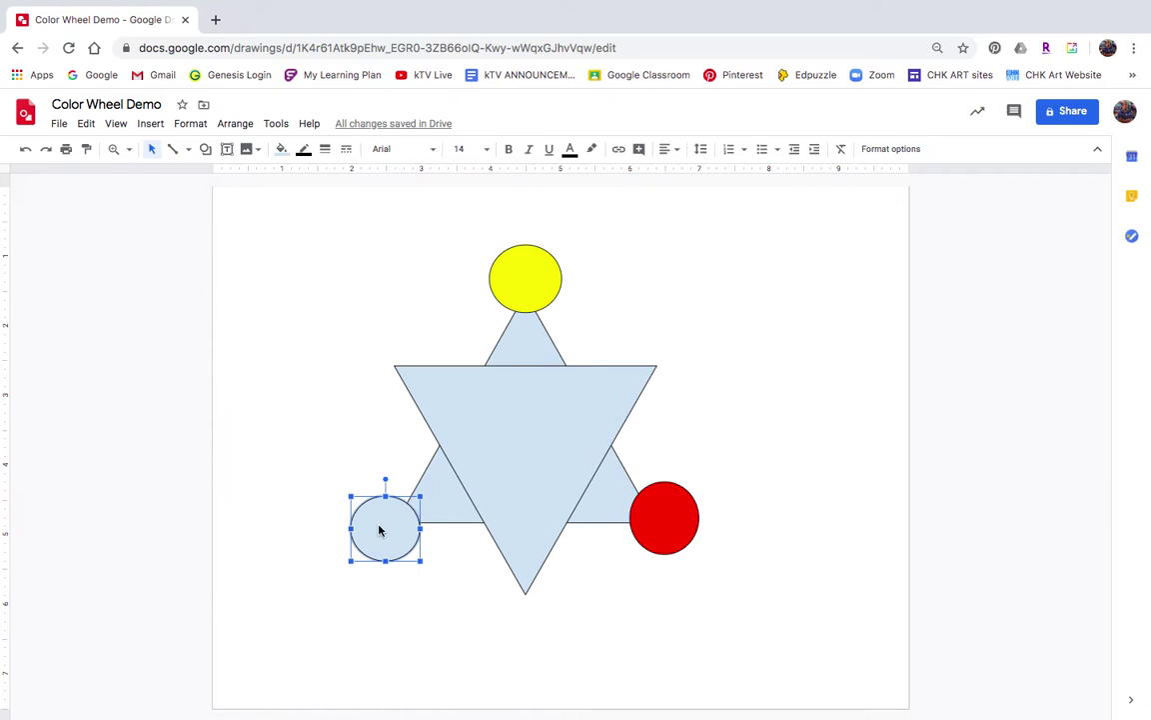
pyautogui.click(283, 153)
pyautogui.click(390, 246)
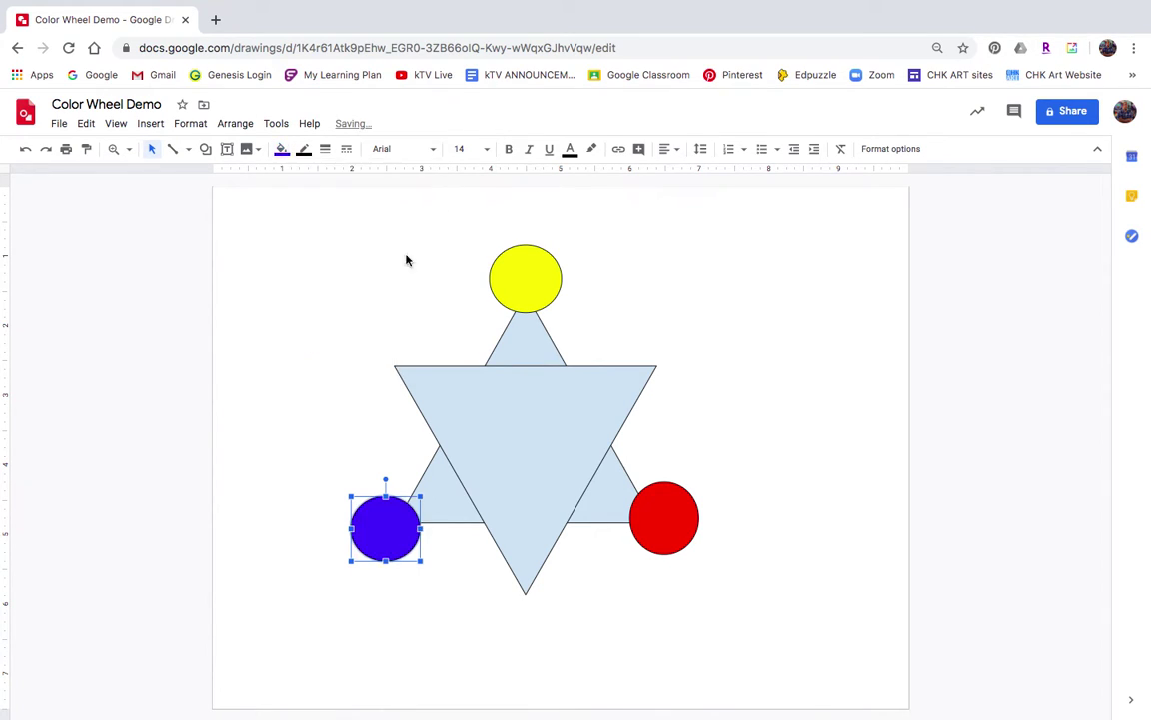
pyautogui.click(785, 325)
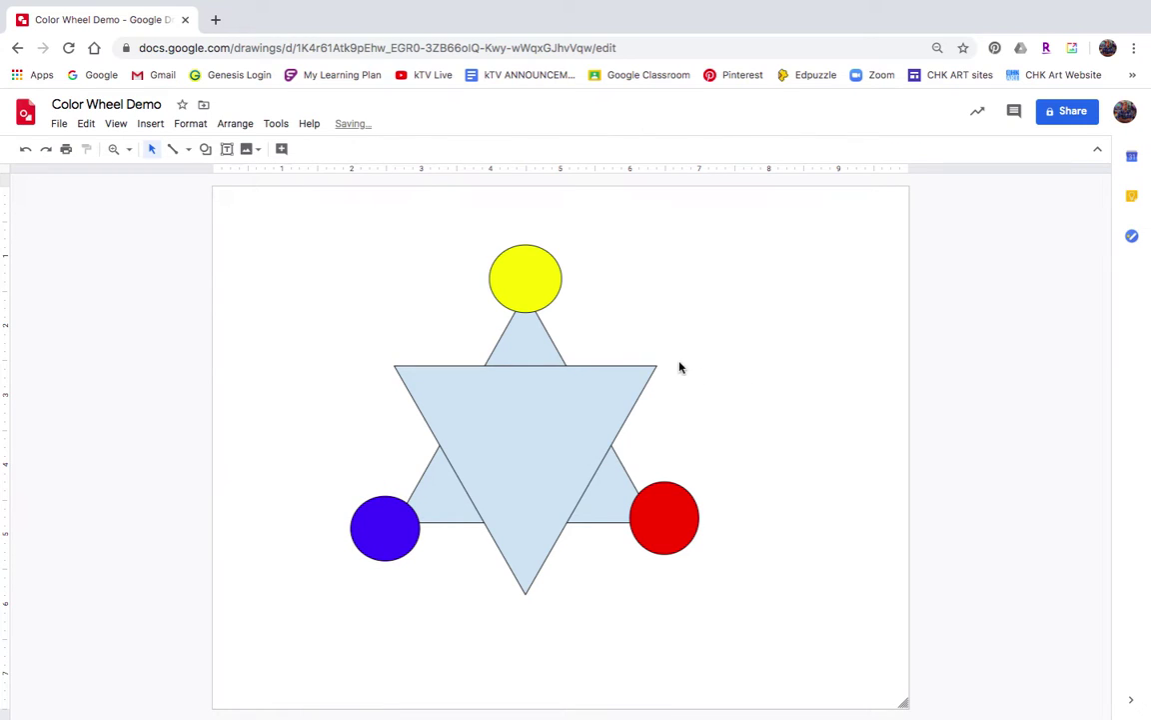
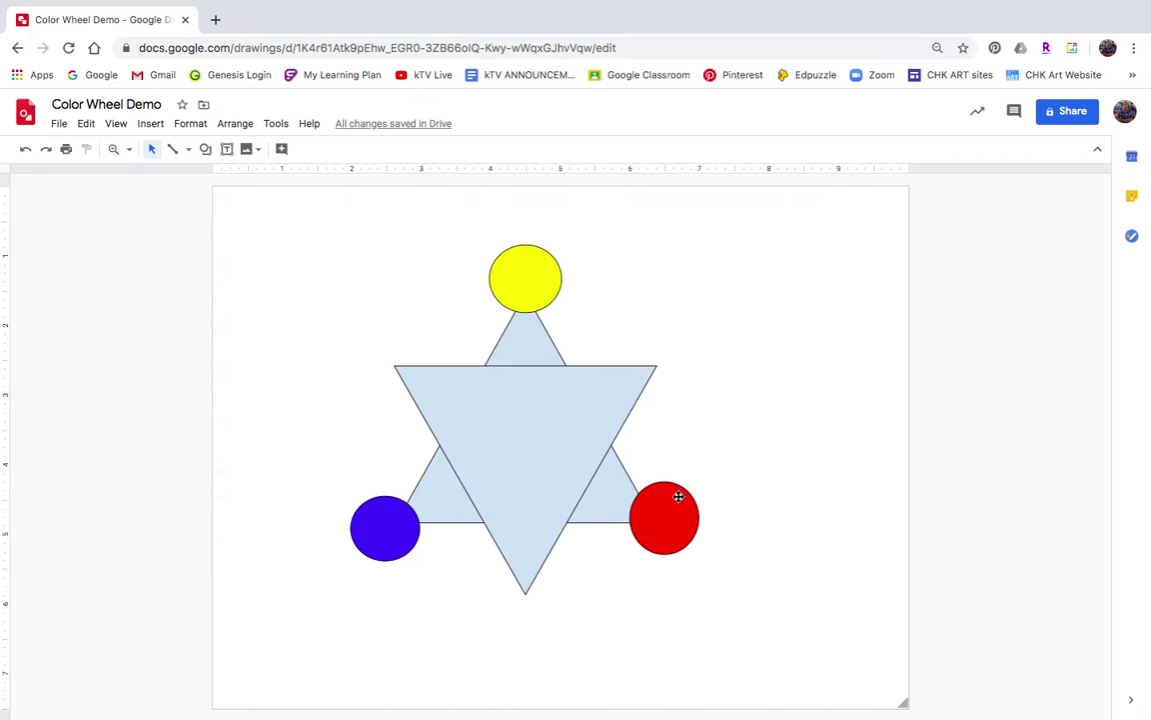
# Step: Draw a circle about 1 inch wide over the inverted triangle's upper-right corner
pyautogui.click(205, 149)
pyautogui.moveTo(241, 175)
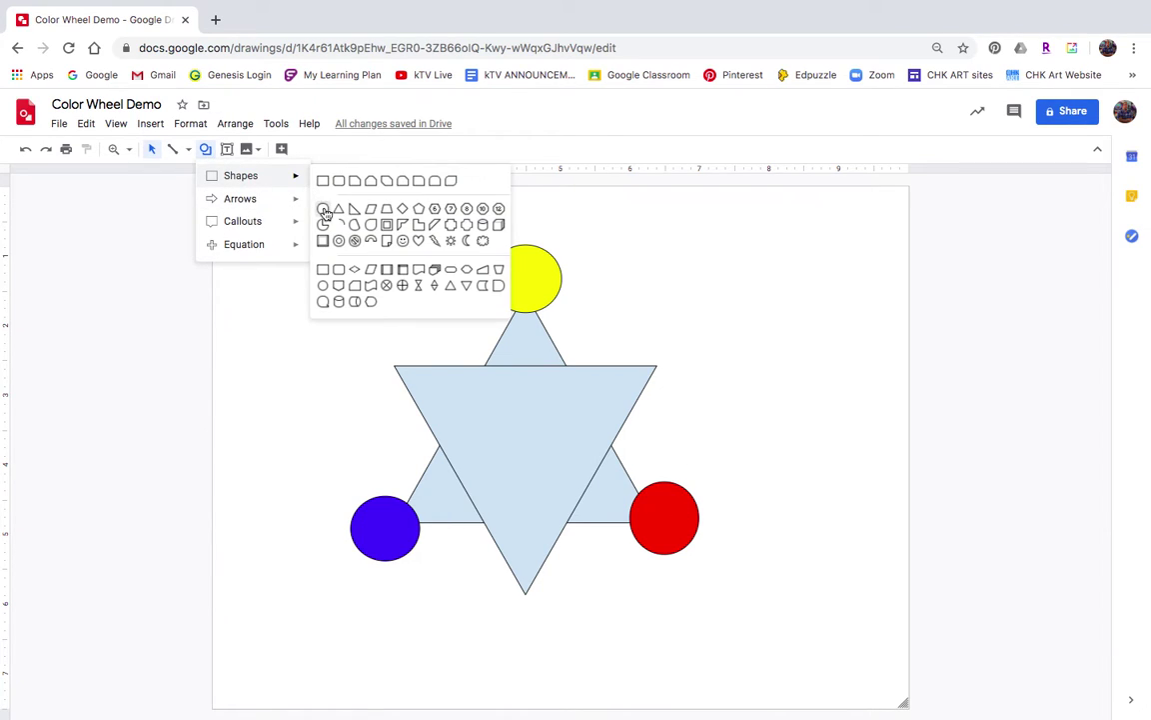
pyautogui.click(322, 208)
pyautogui.moveTo(636, 322); pyautogui.dragTo(705, 395)
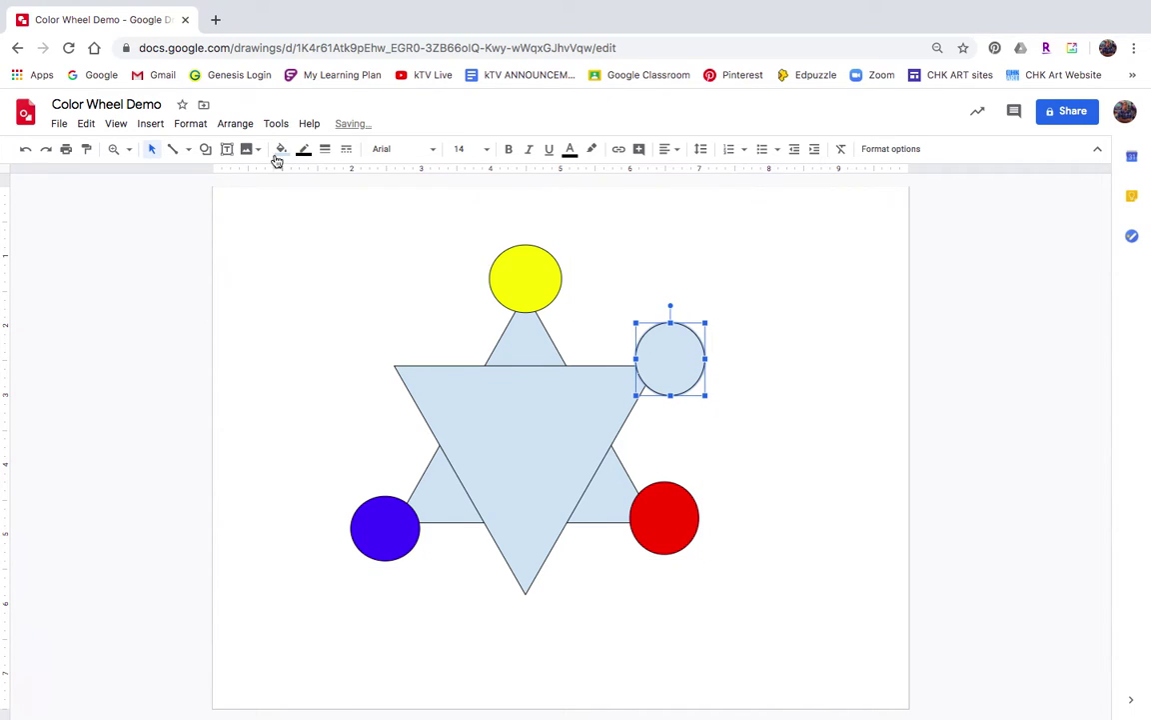
# Step: Draw a circle about 1.2 inches wide over the inverted triangle's upper-left corner and deselect it
pyautogui.click(206, 148)
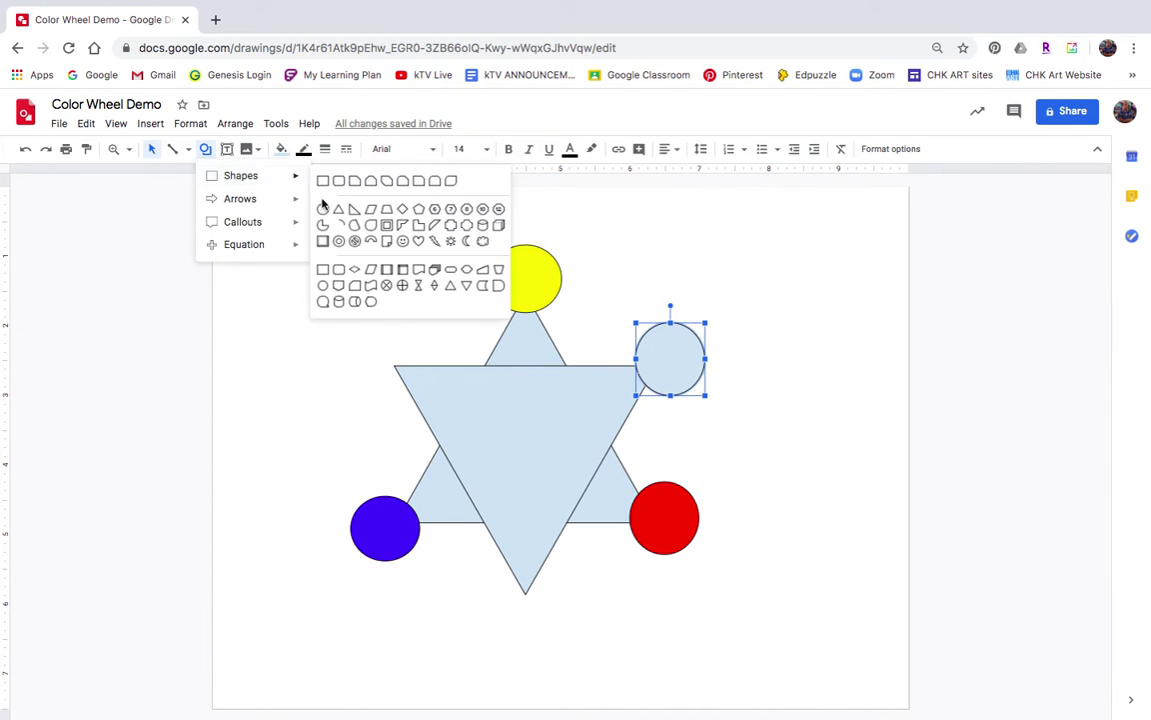
pyautogui.click(321, 206)
pyautogui.moveTo(337, 313); pyautogui.dragTo(420, 397)
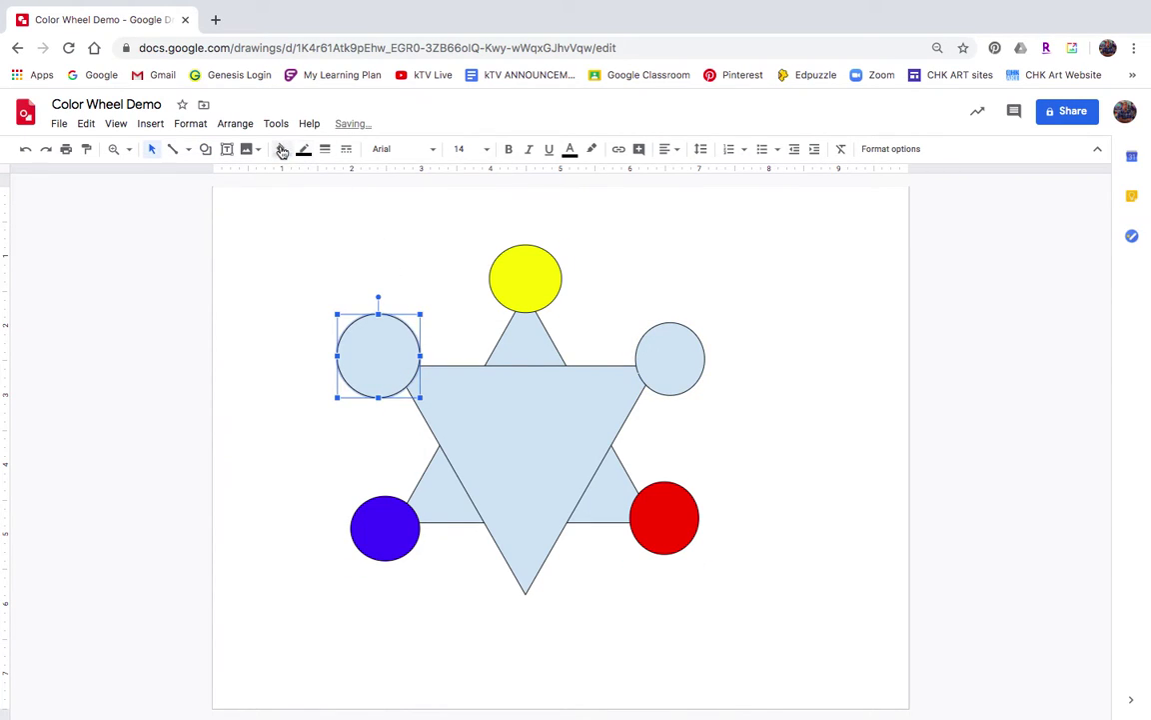
pyautogui.click(282, 149)
pyautogui.click(152, 150)
pyautogui.click(283, 318)
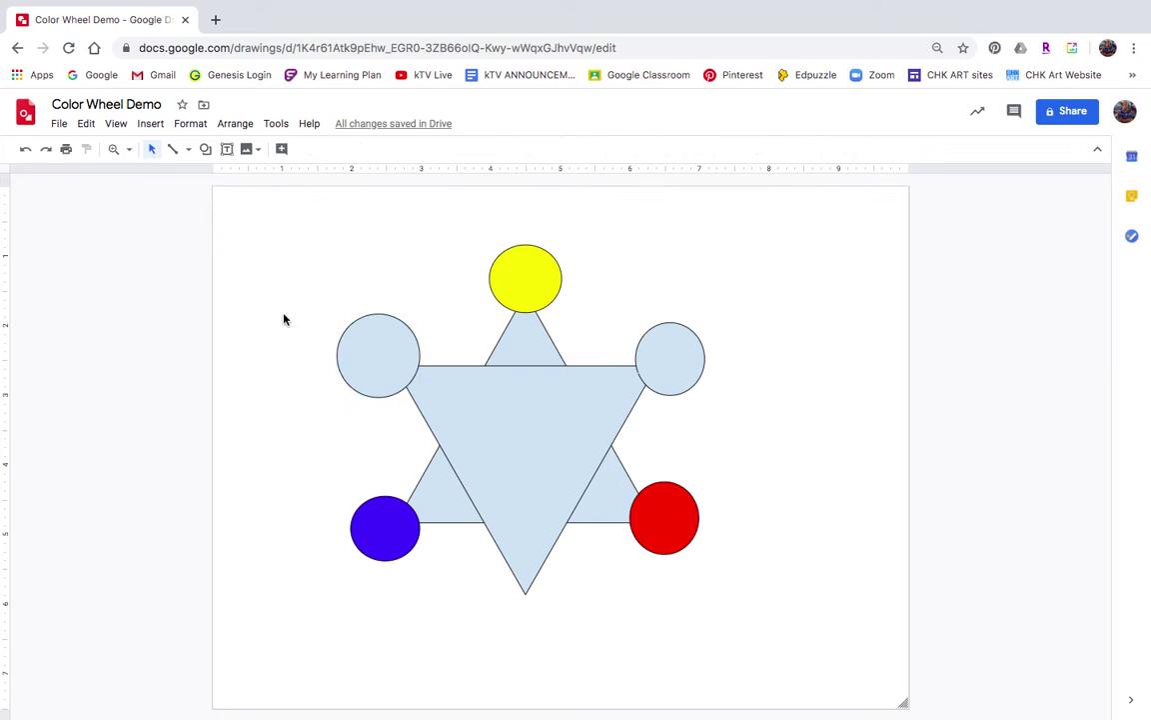
# Step: Draw a circle about 0.9 inch wide over the inverted triangle's bottom point
pyautogui.click(205, 149)
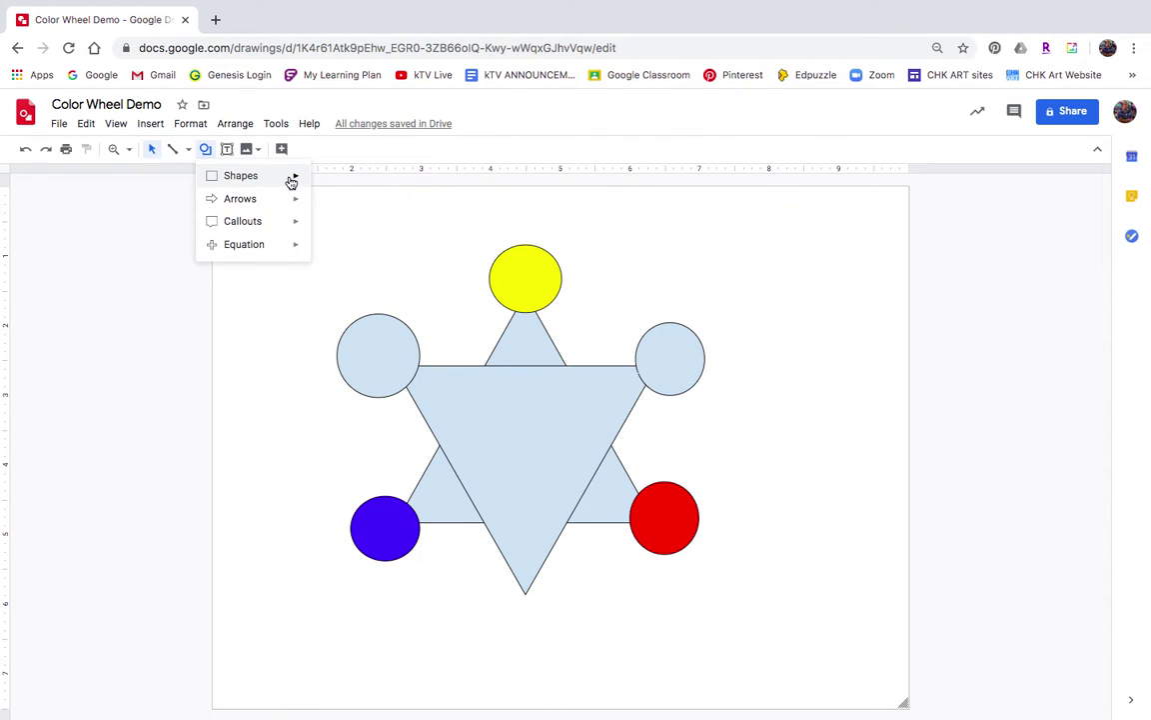
pyautogui.moveTo(285, 178)
pyautogui.click(323, 210)
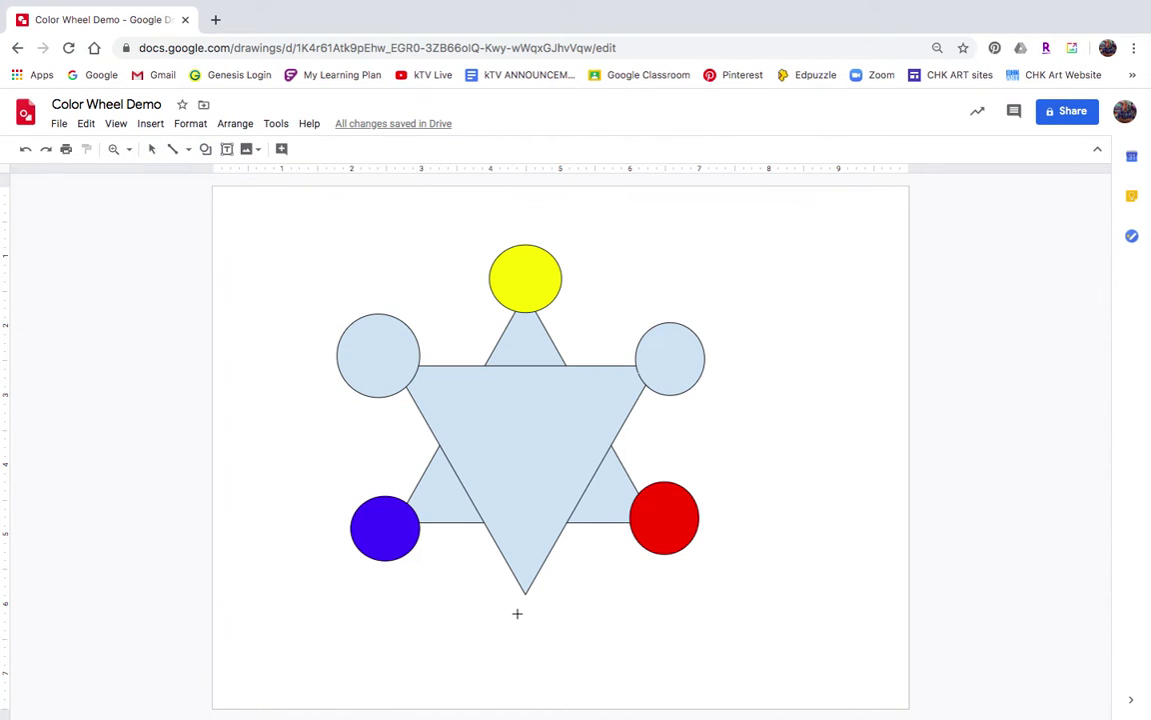
pyautogui.moveTo(495, 581); pyautogui.dragTo(582, 640)
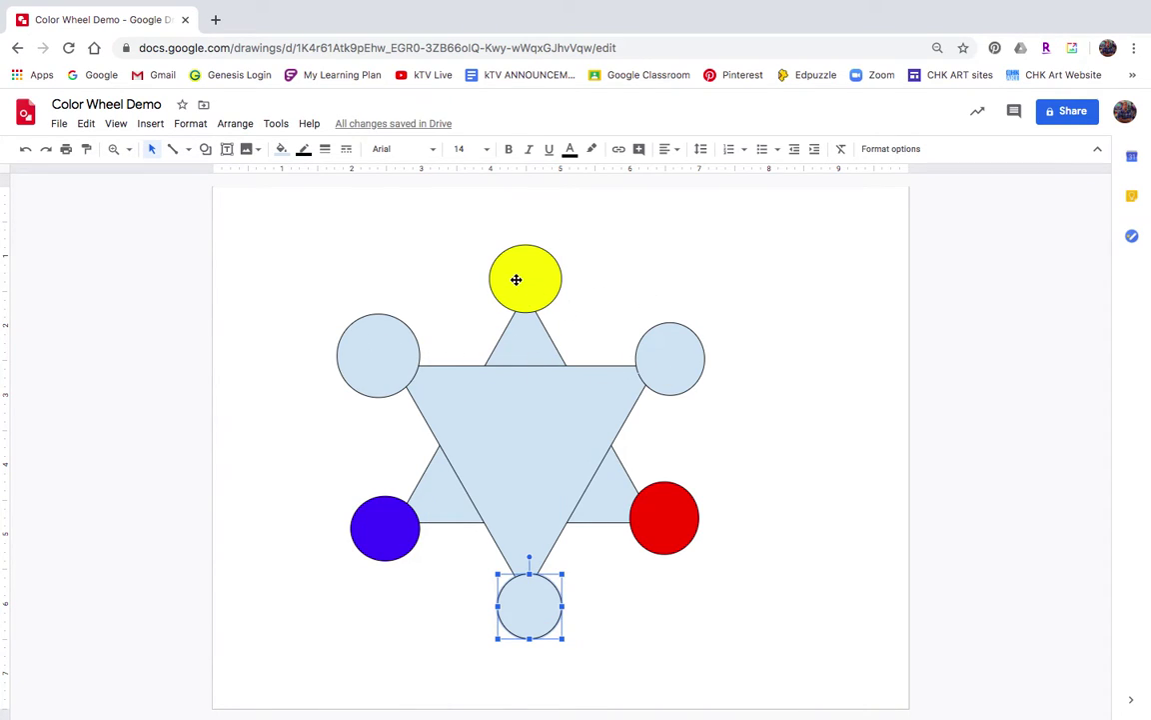
# Step: Fill the upper-right circle with solid orange and the bottom circle with solid magenta
pyautogui.click(657, 365)
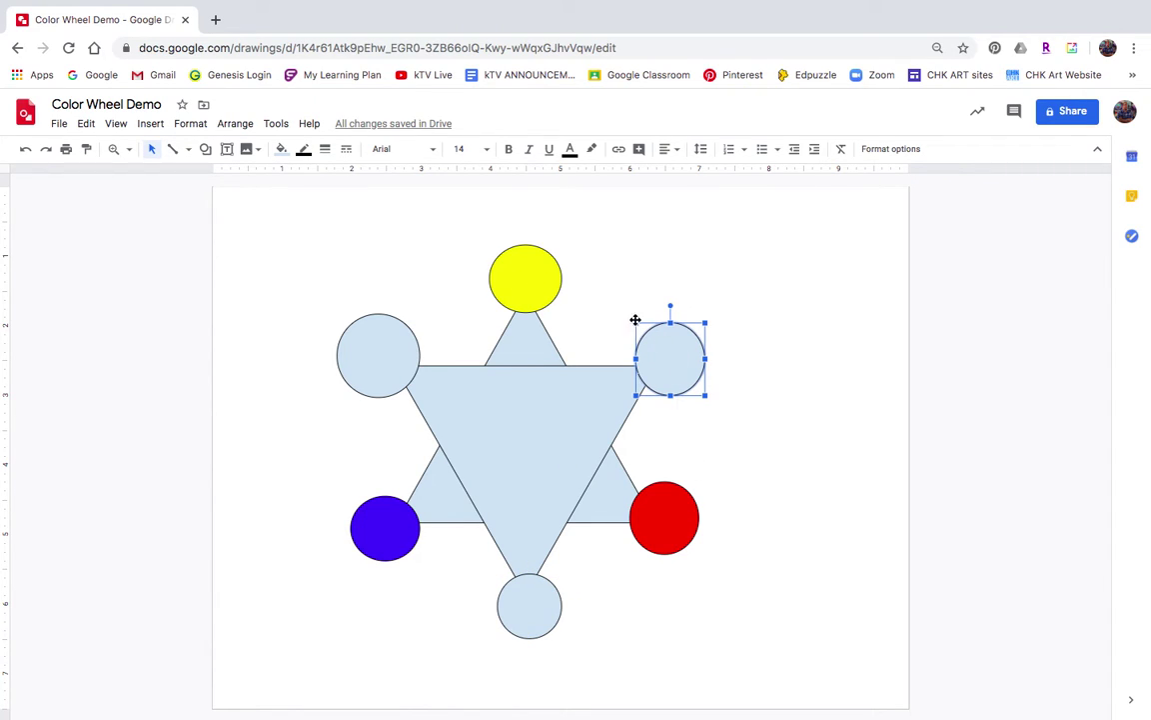
pyautogui.click(282, 150)
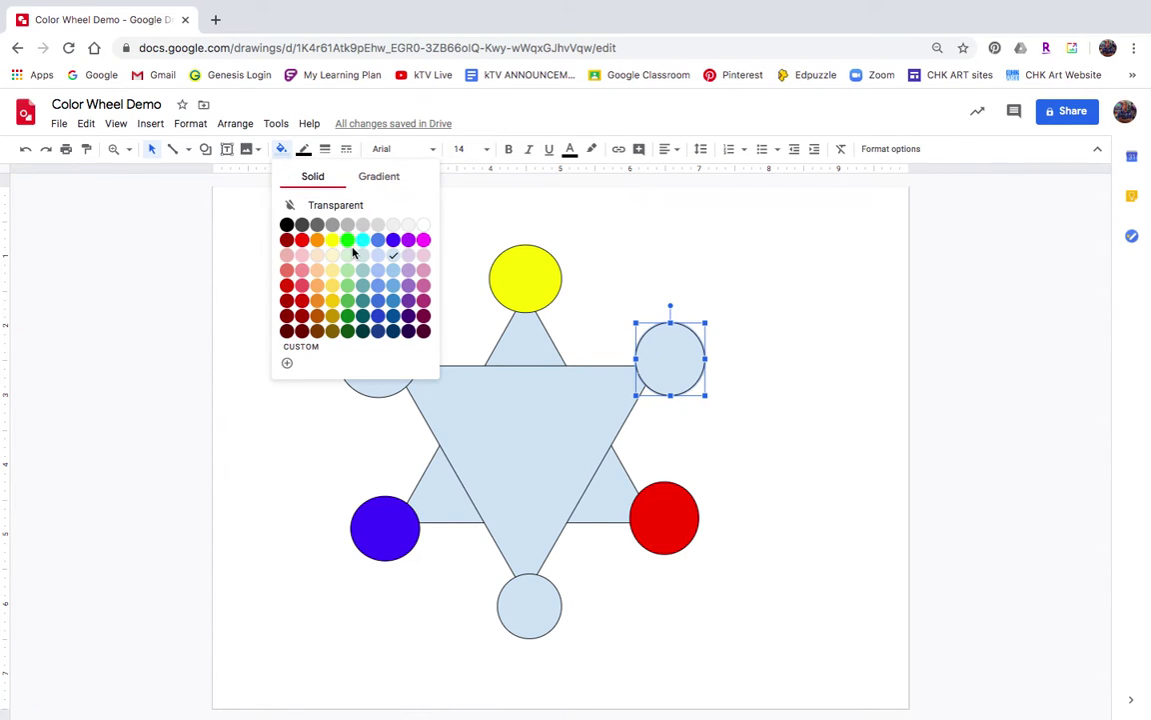
pyautogui.click(317, 240)
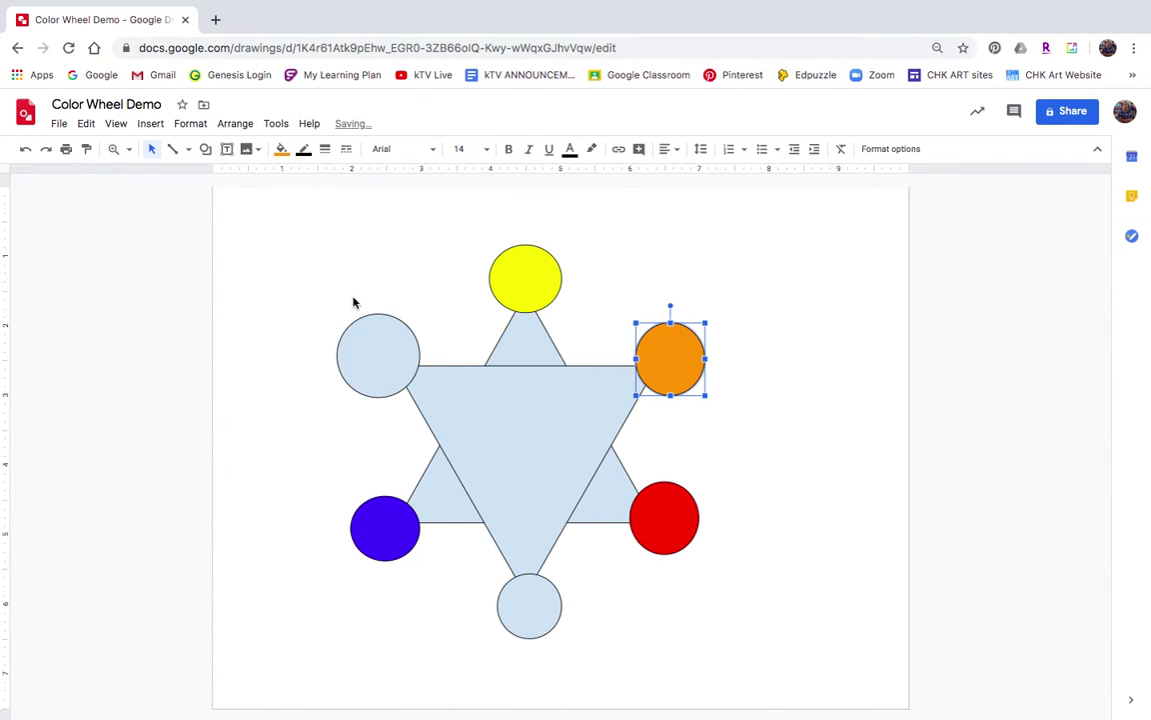
pyautogui.click(534, 606)
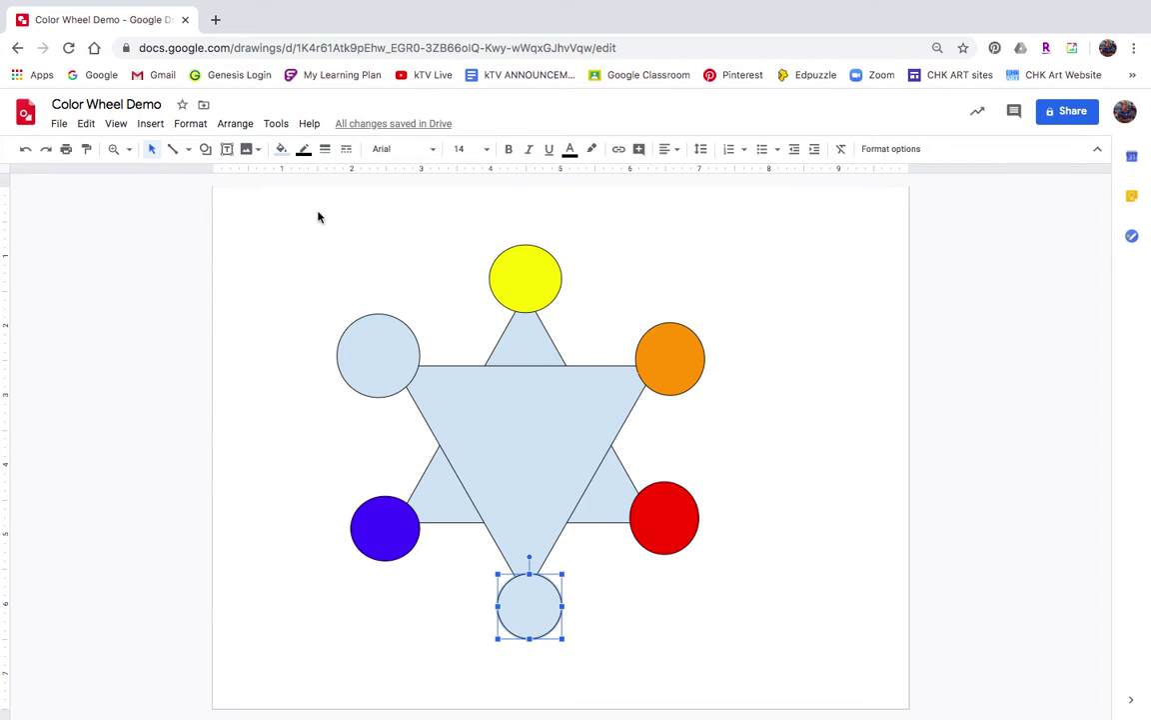
pyautogui.click(282, 150)
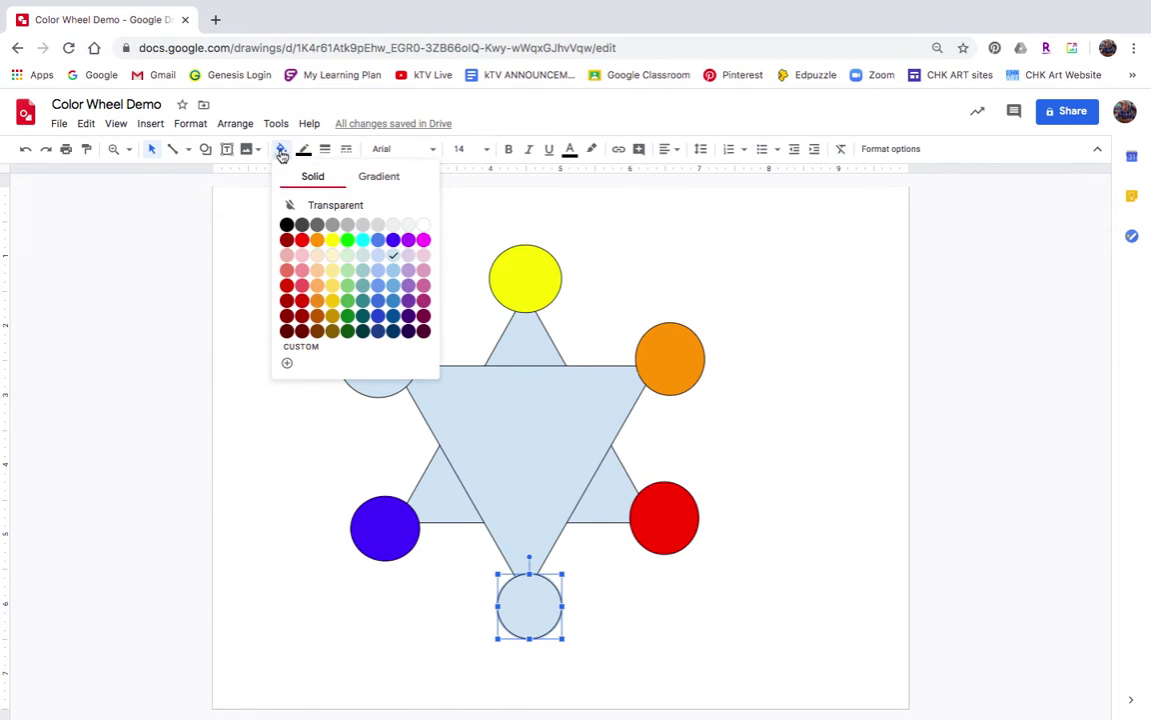
pyautogui.click(424, 241)
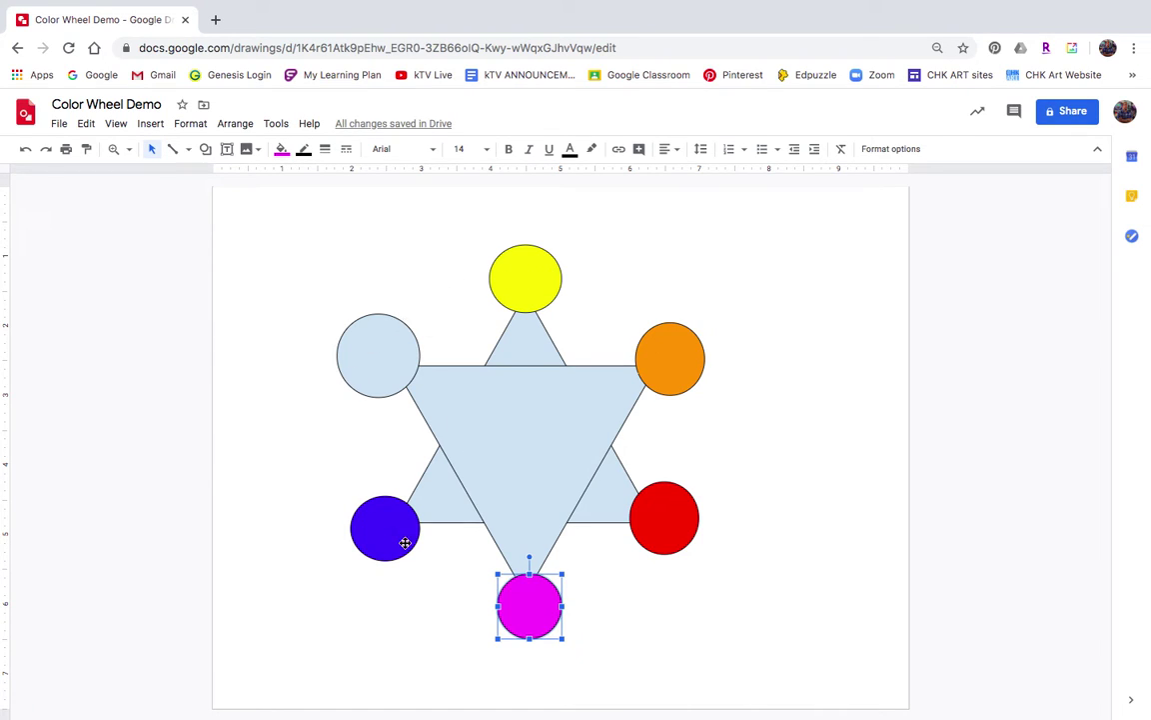
# Step: Fill the upper-left circle with solid green and deselect it
pyautogui.click(379, 358)
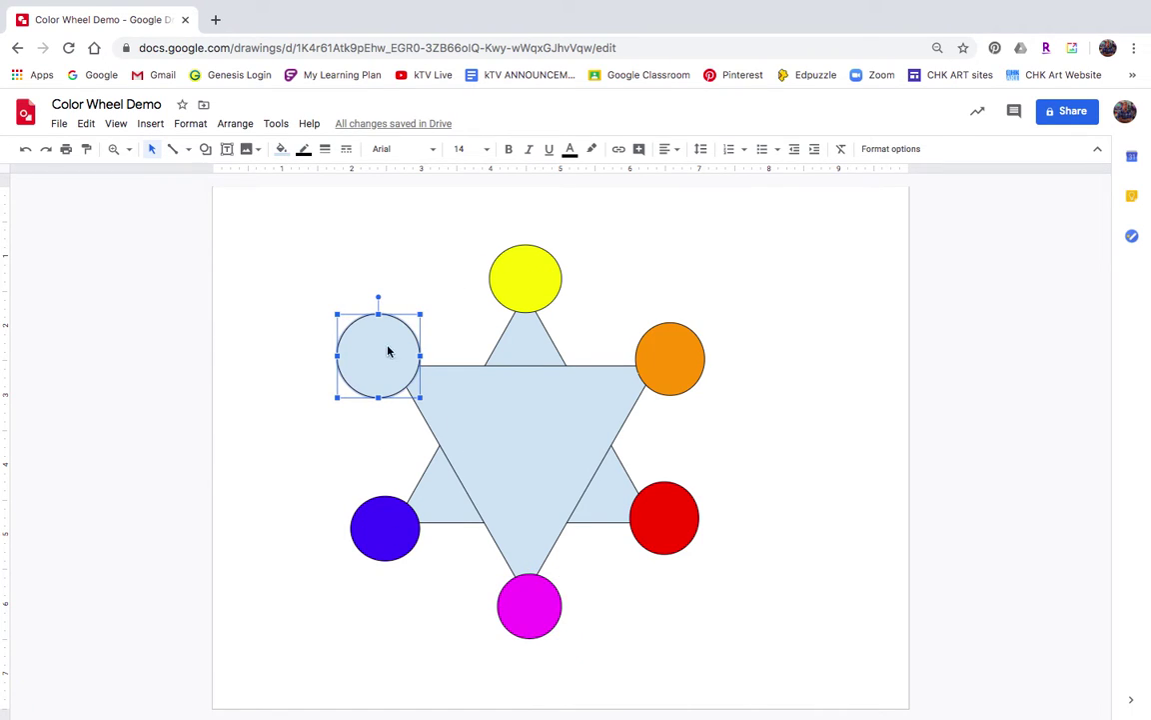
pyautogui.click(281, 149)
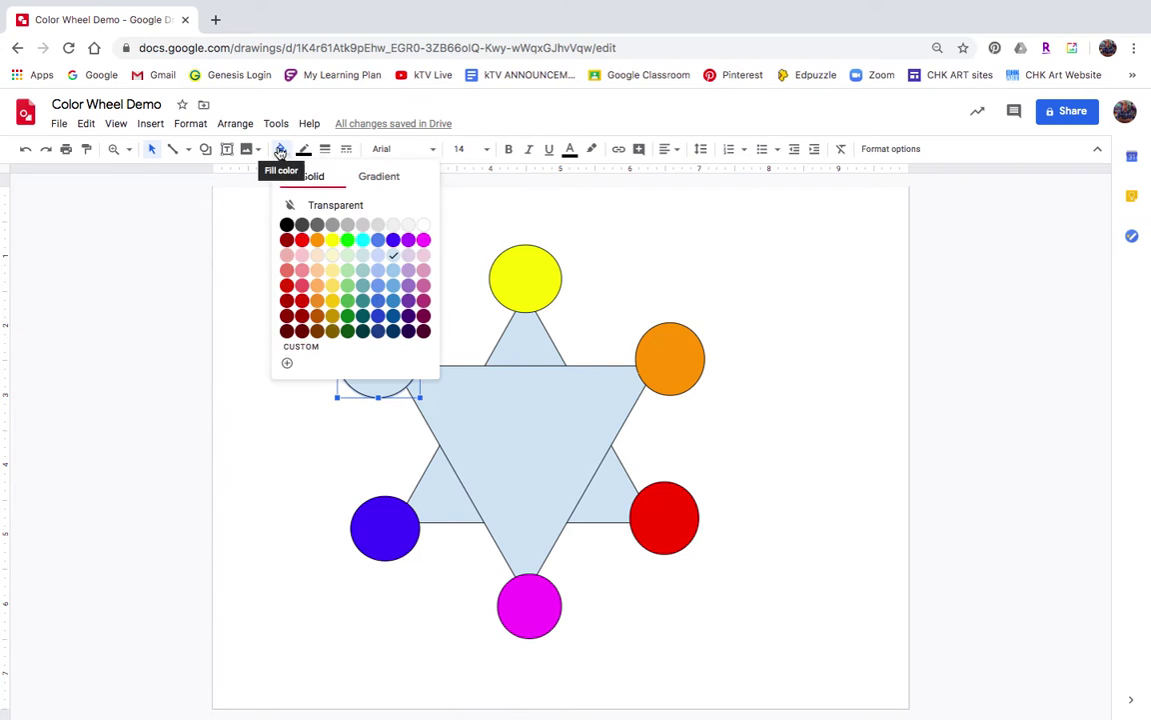
pyautogui.click(347, 239)
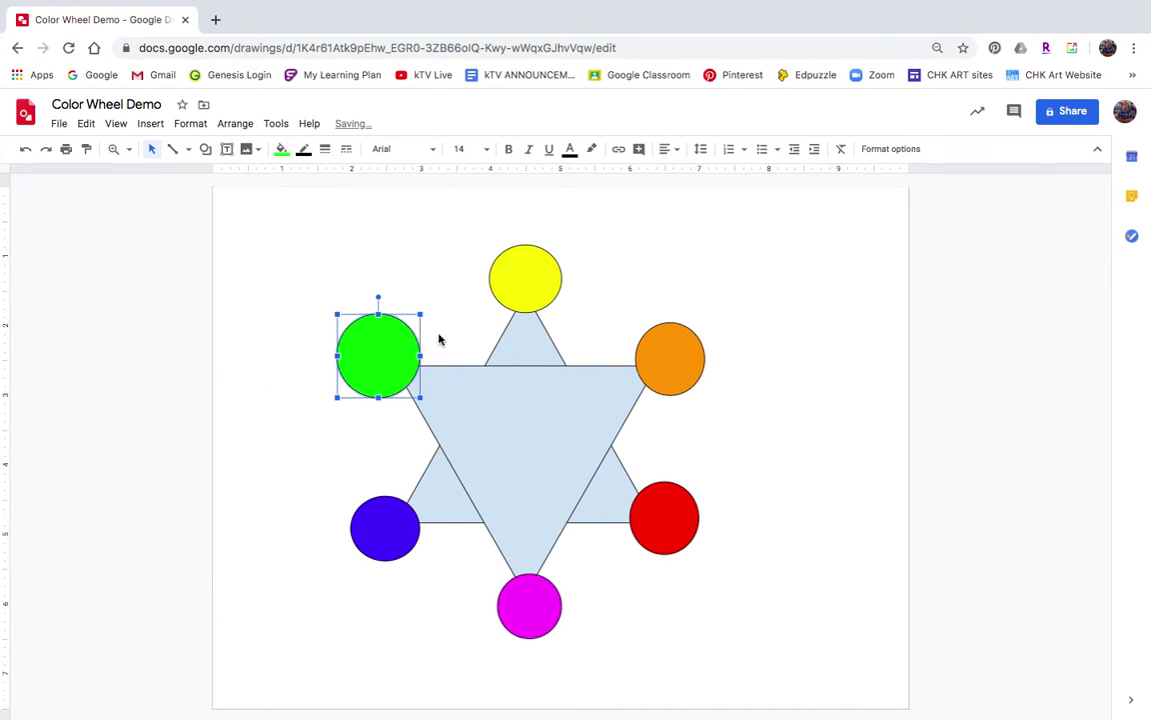
pyautogui.click(757, 282)
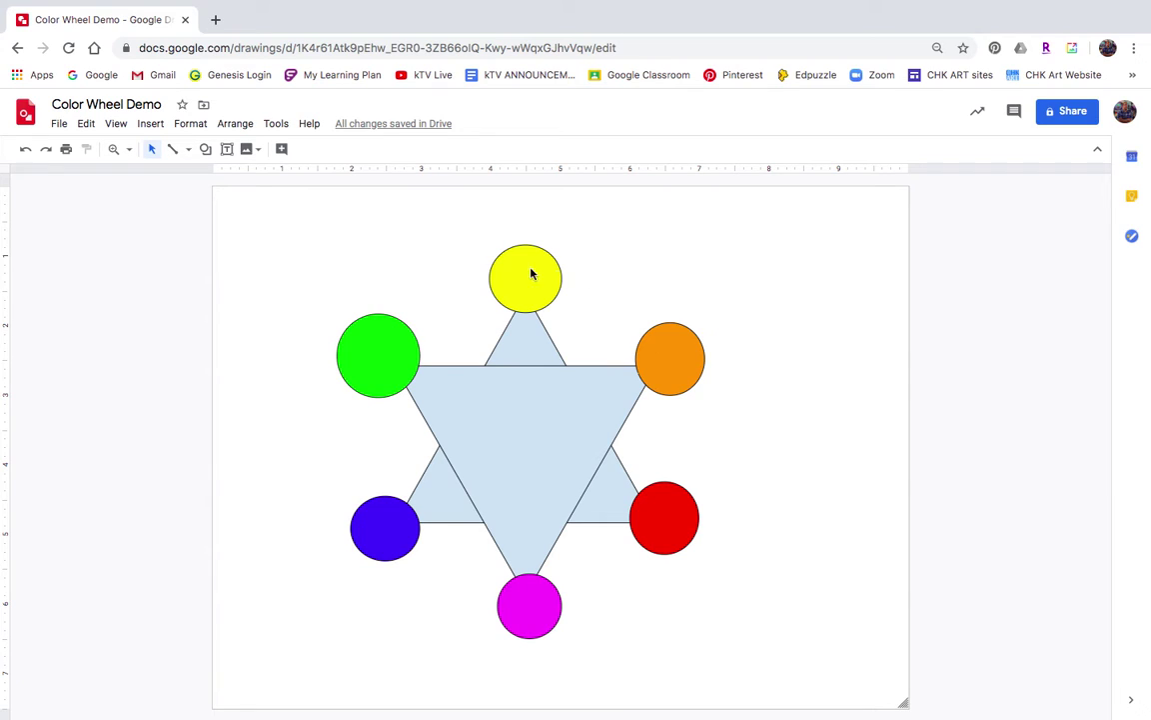
# Step: Draw a small circle about 0.5 inch wide between the yellow and orange circles
pyautogui.click(206, 150)
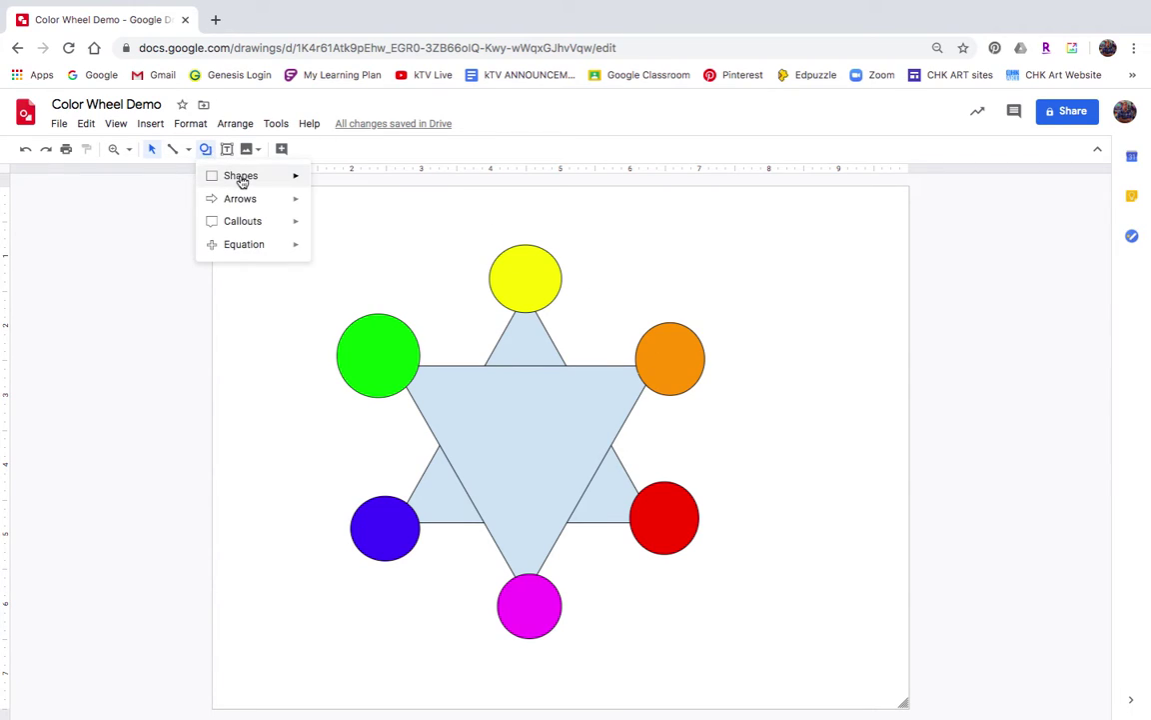
pyautogui.moveTo(267, 183)
pyautogui.click(323, 207)
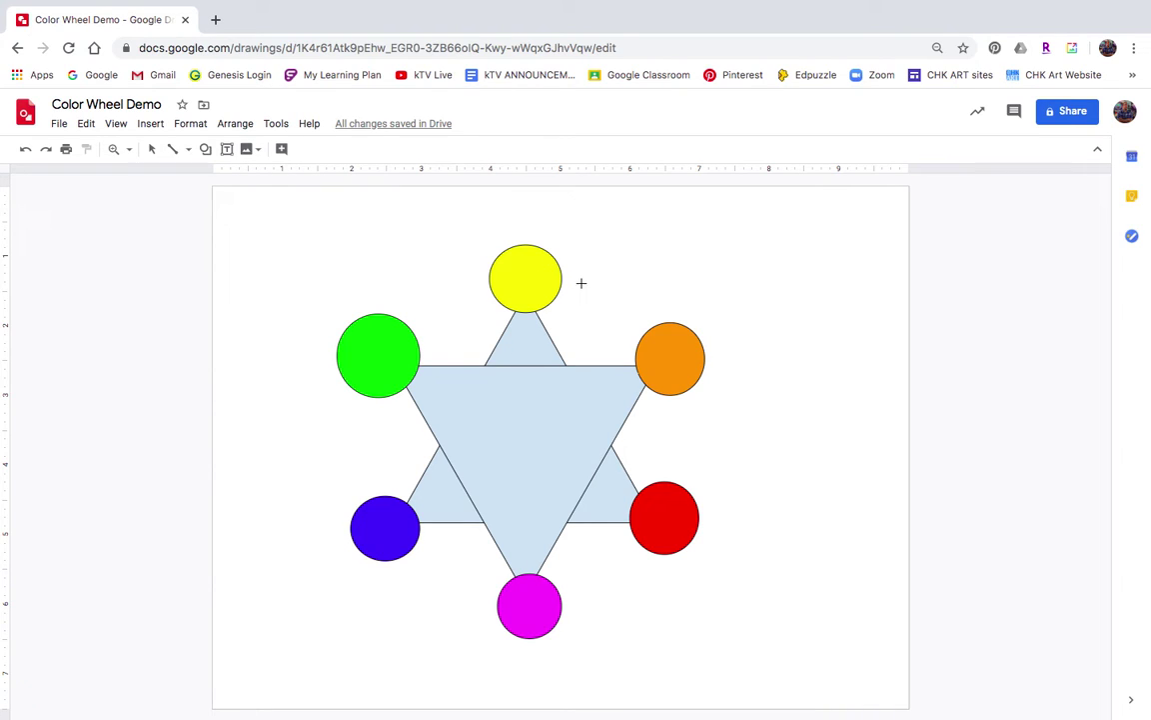
pyautogui.moveTo(581, 283); pyautogui.dragTo(619, 318)
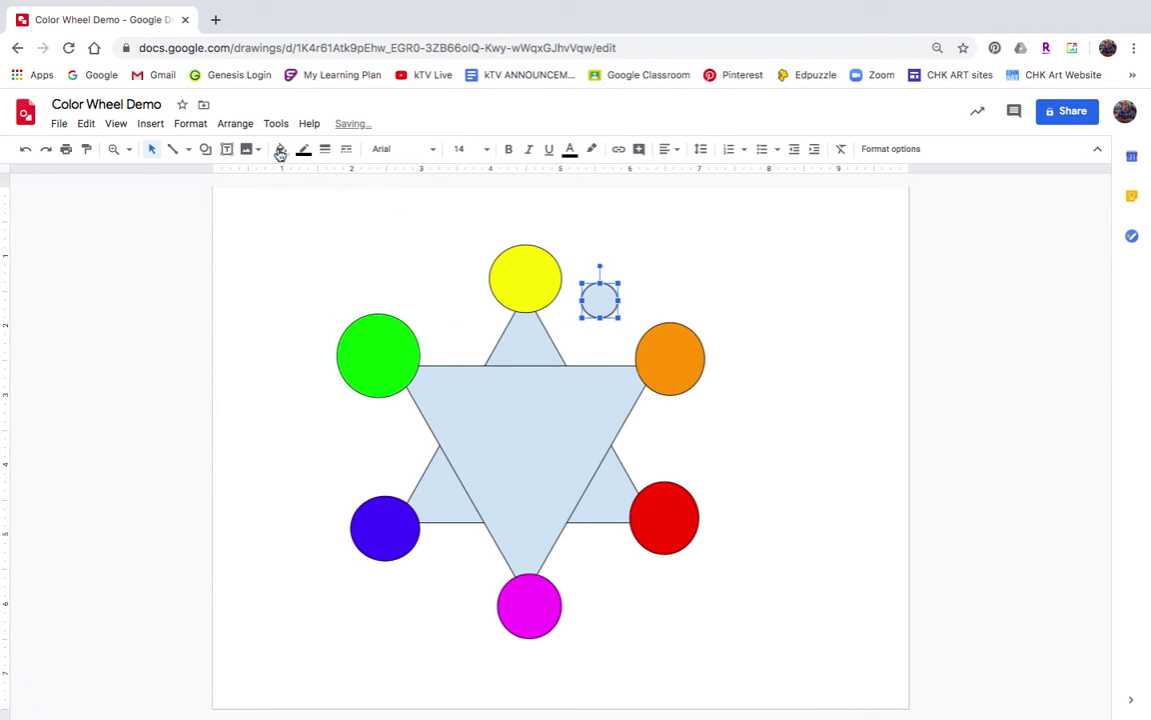
# Step: Draw a small circle about 0.6 inch wide between the orange and red circles
pyautogui.click(206, 150)
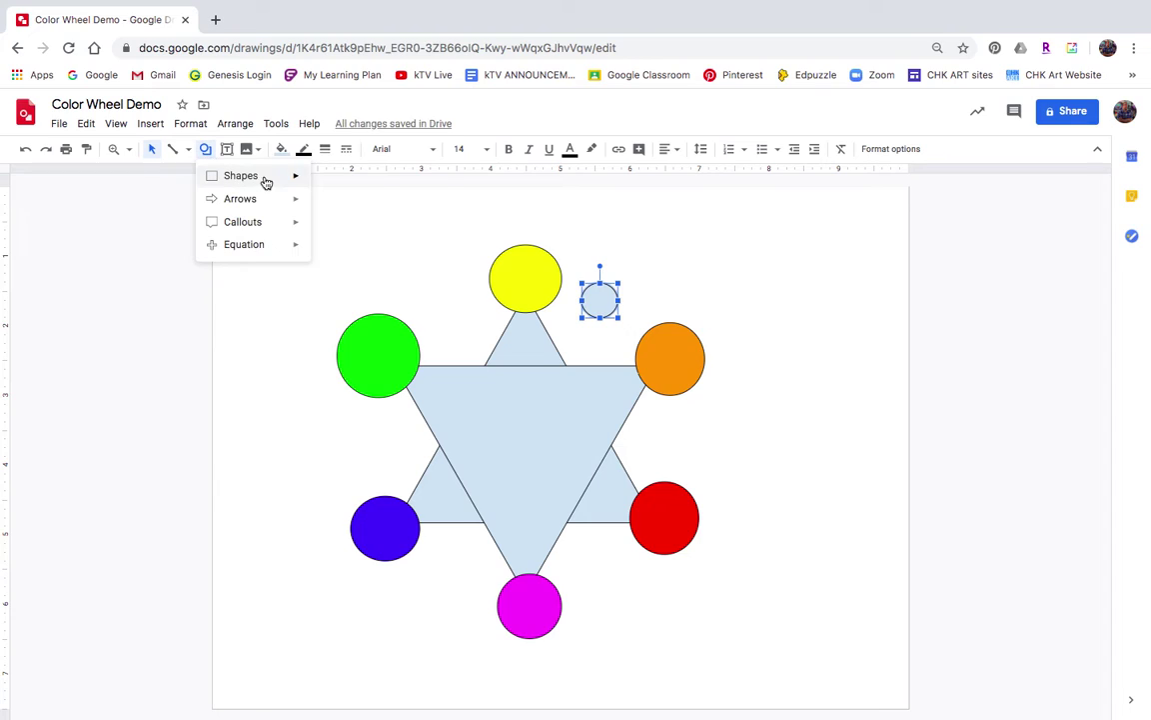
pyautogui.moveTo(266, 182)
pyautogui.click(340, 224)
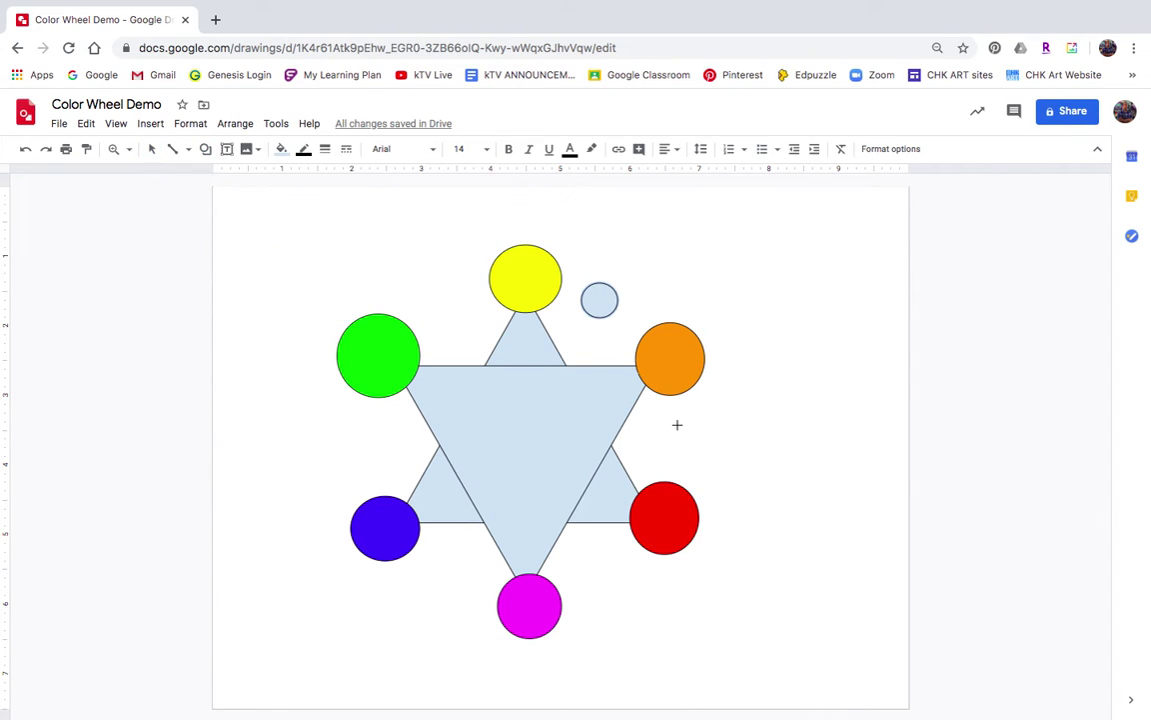
pyautogui.moveTo(677, 425); pyautogui.dragTo(717, 465)
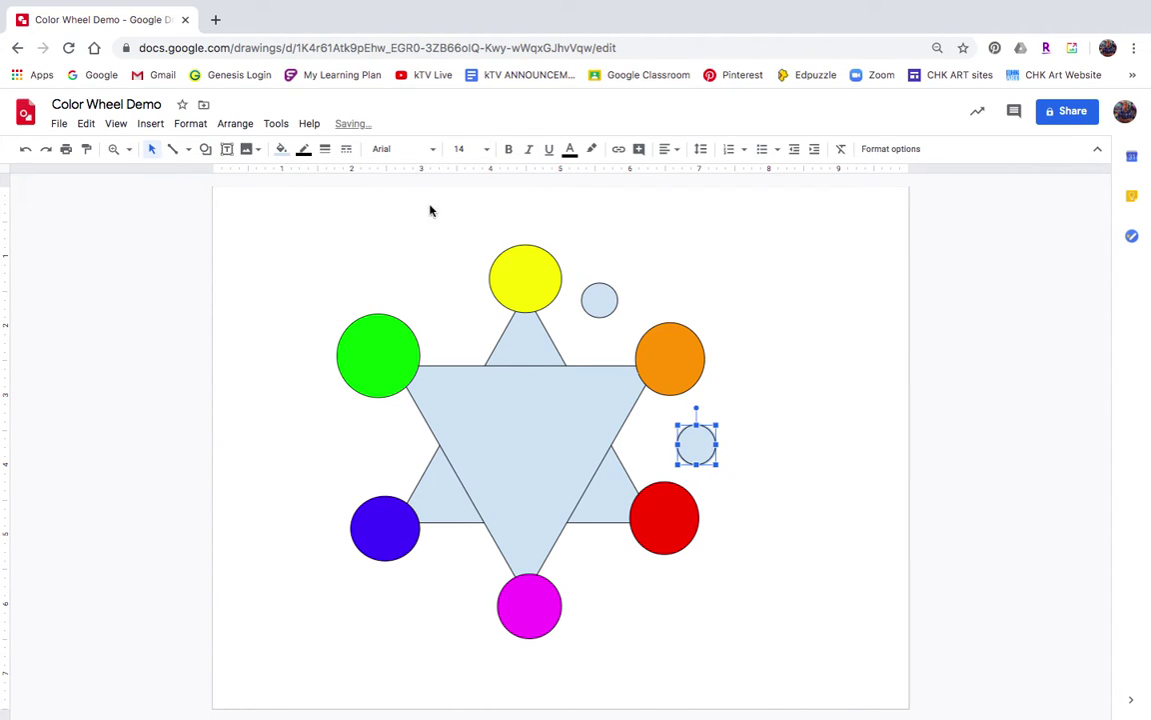
# Step: Start adding another small circle for the in-between colors of the wheel
pyautogui.click(206, 149)
pyautogui.moveTo(278, 182)
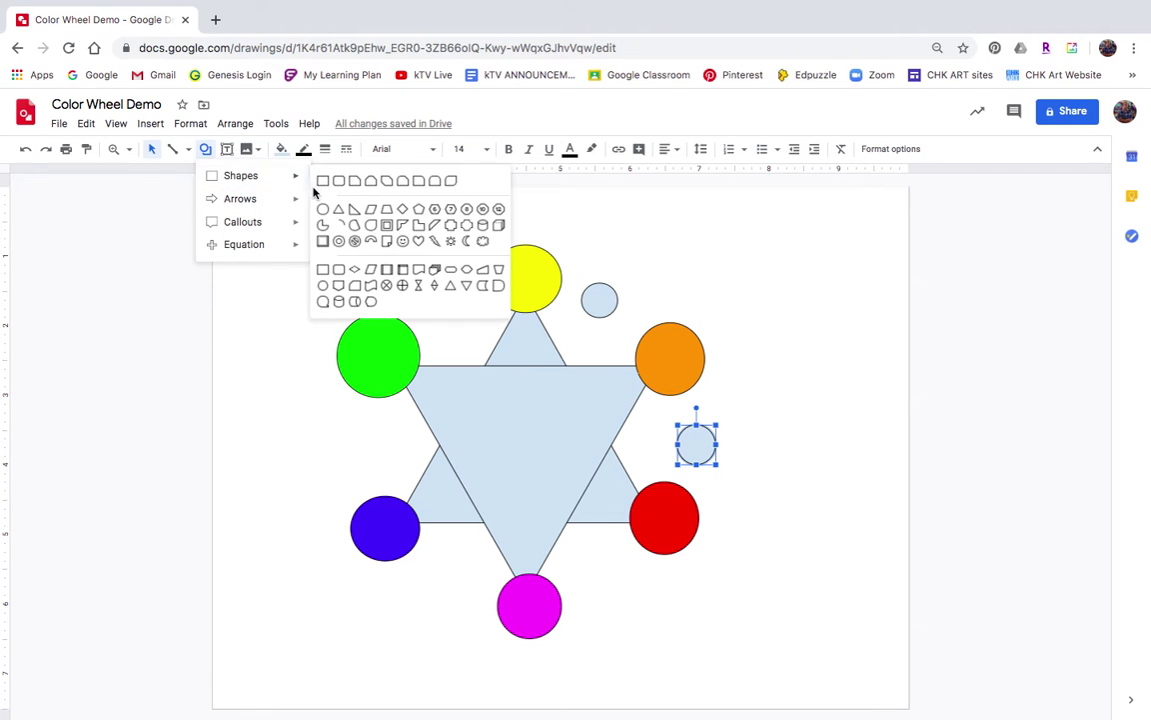